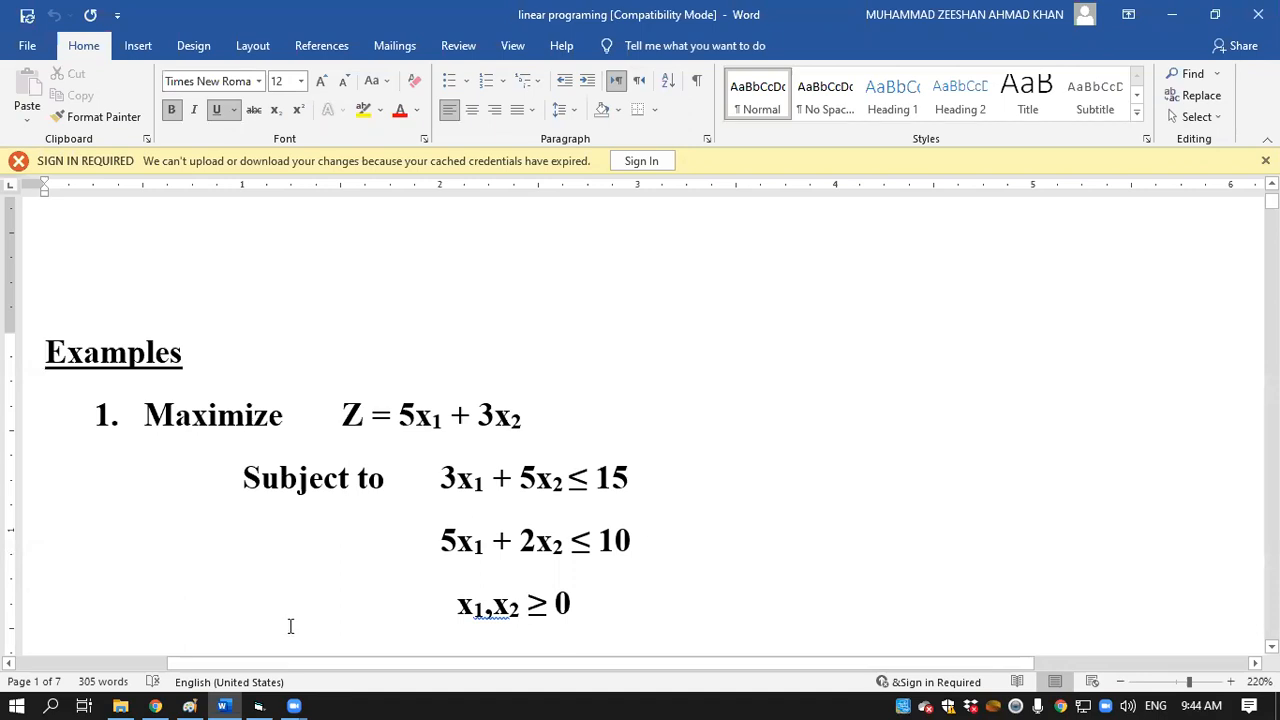
click(257, 704)
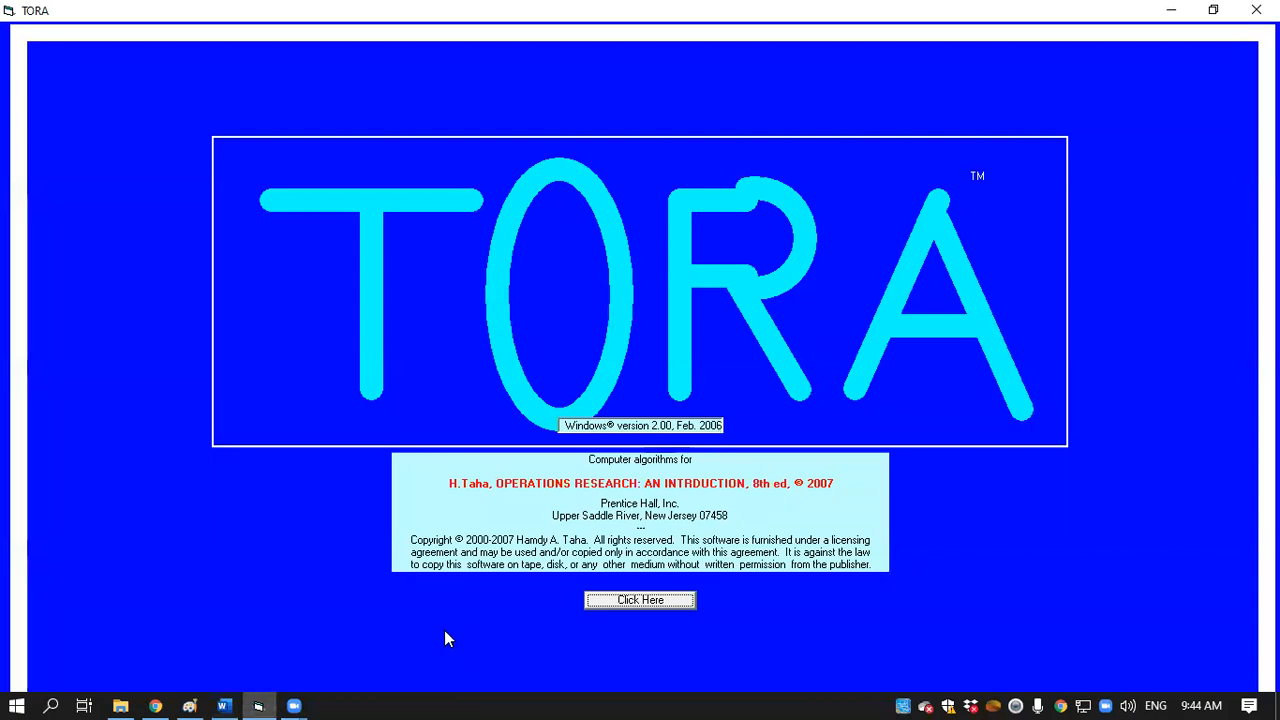
click(232, 700)
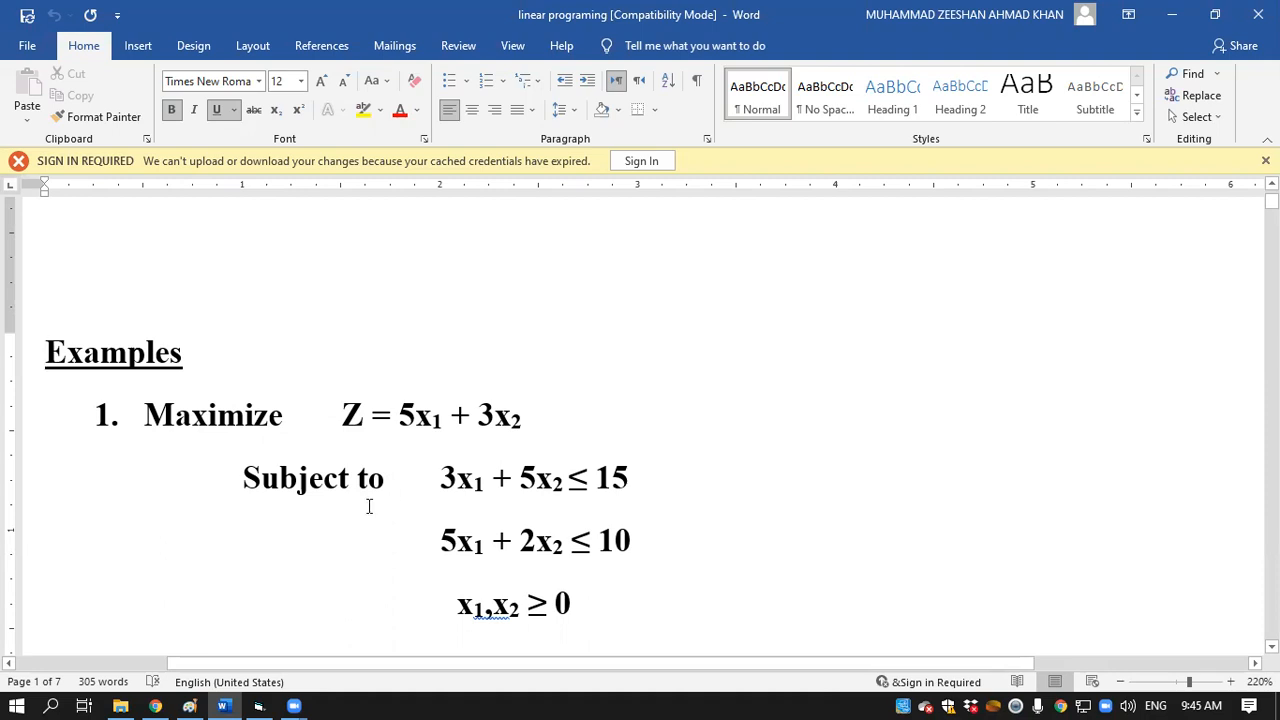
click(257, 702)
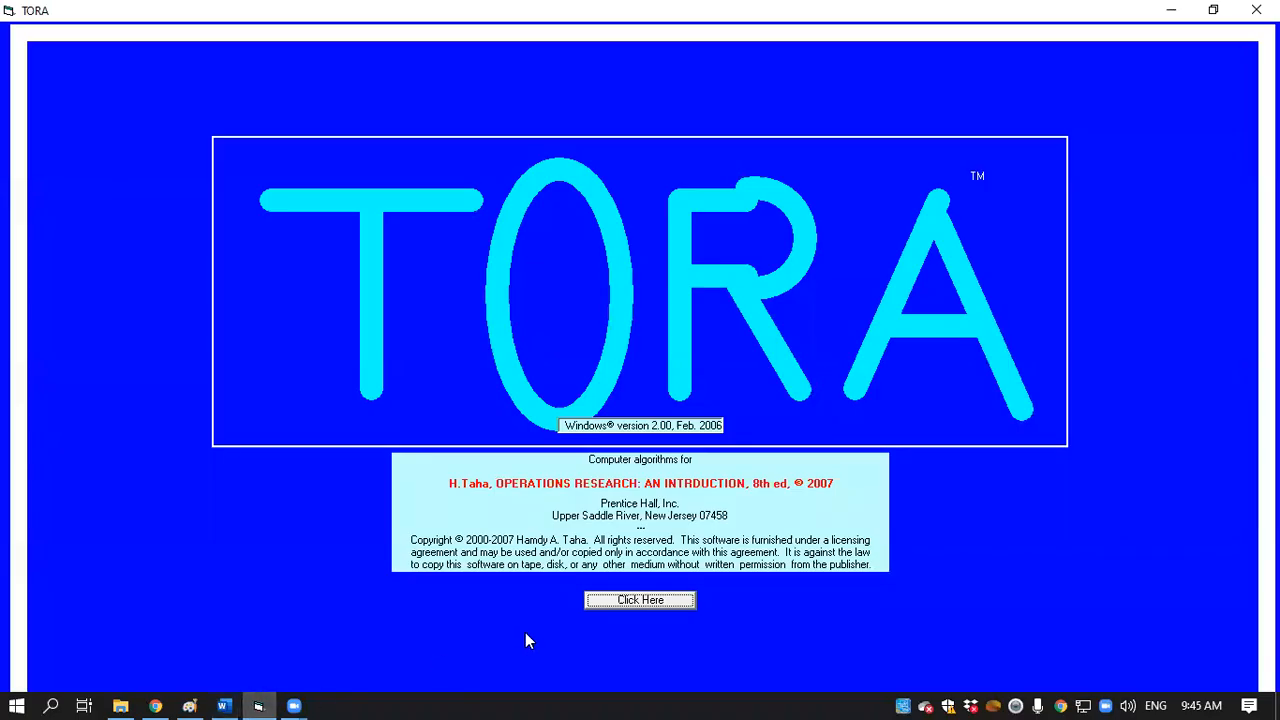
click(229, 697)
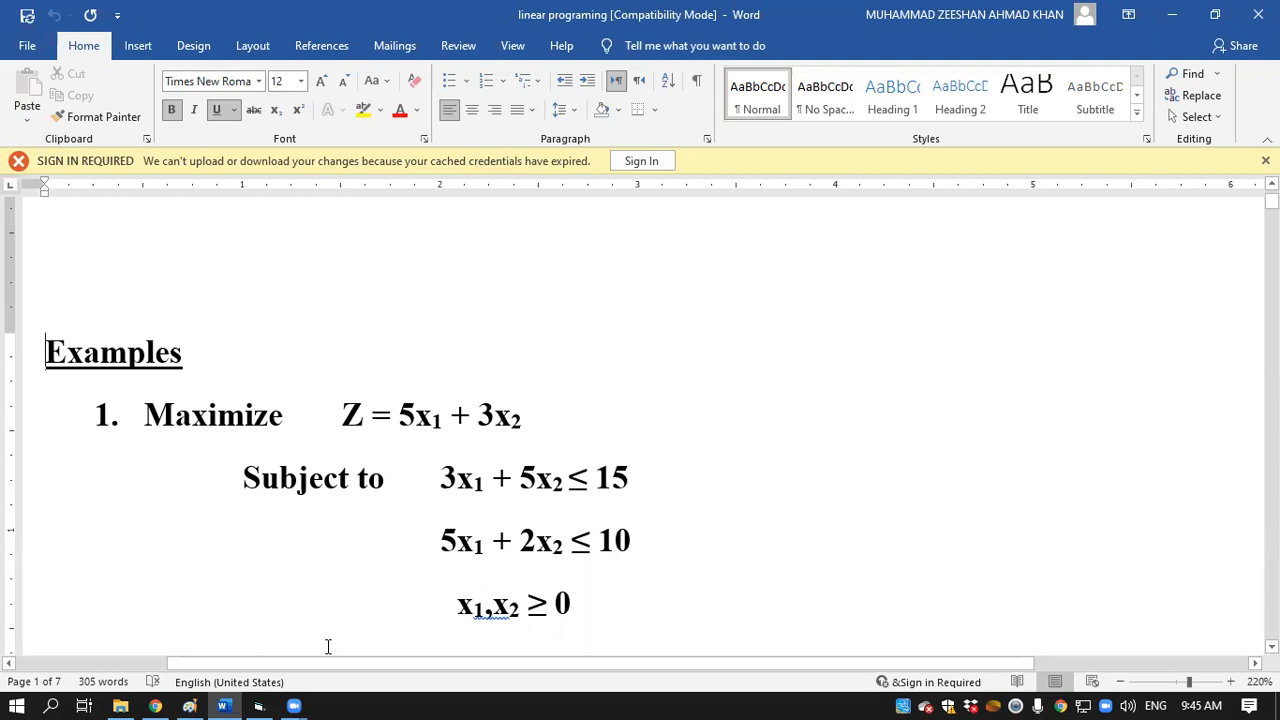
Step: Switch to TORA and open the input screen for a new Linear Programming problem in decimal notation
click(258, 702)
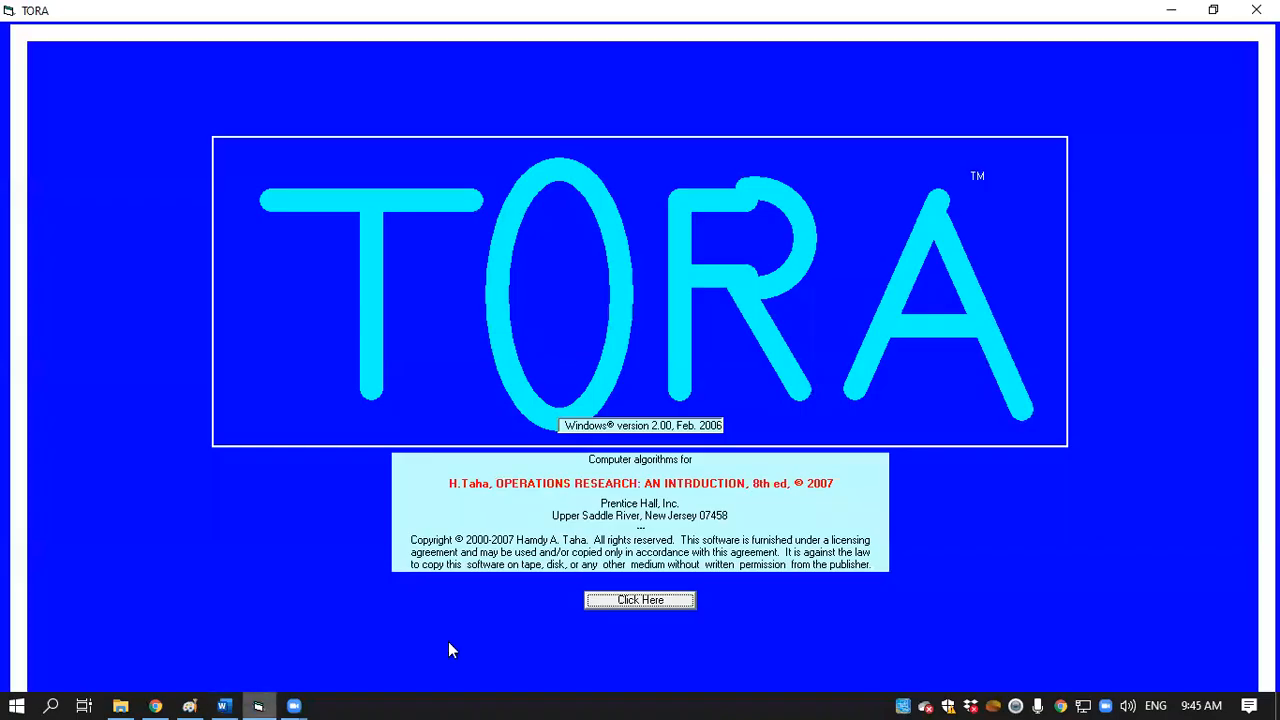
click(638, 603)
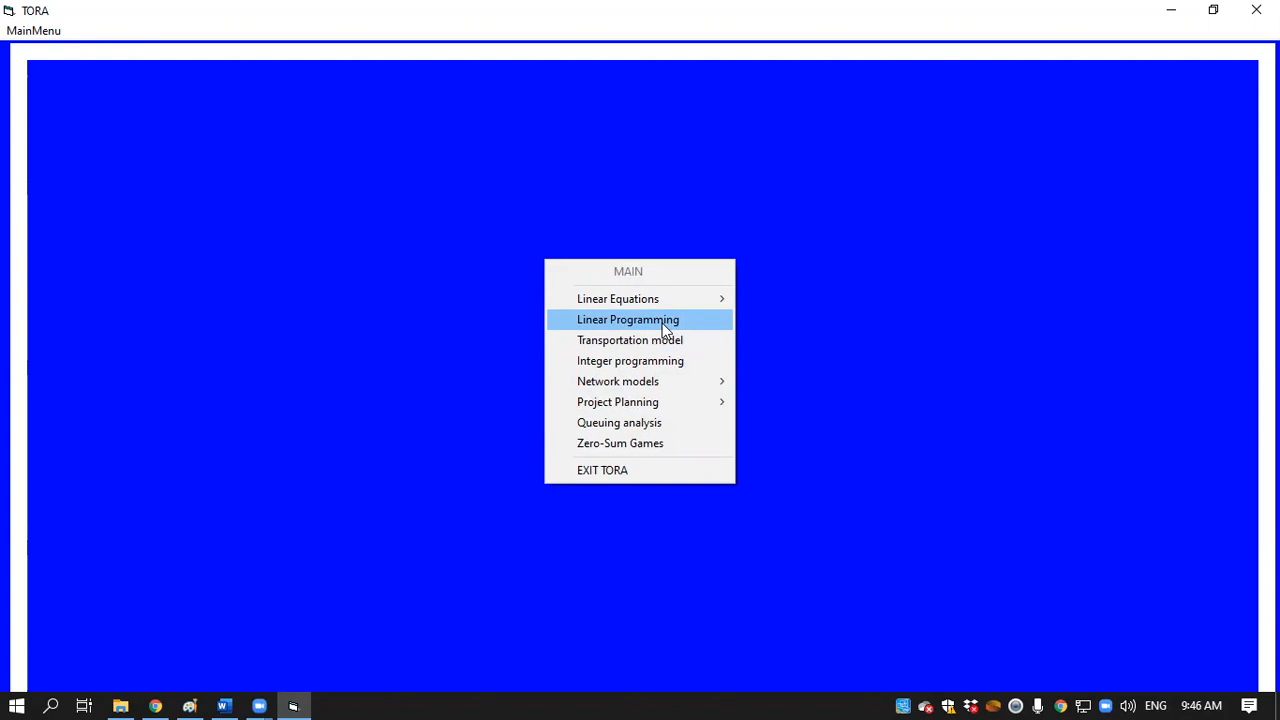
click(662, 323)
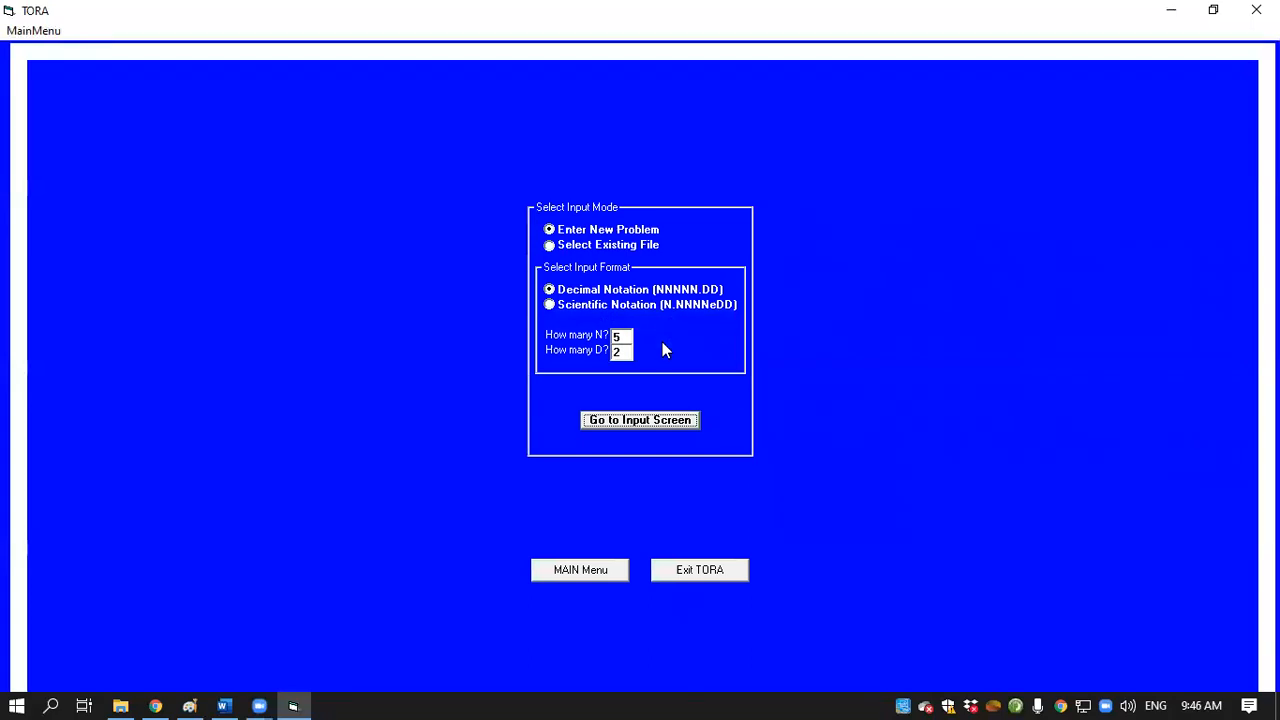
click(632, 420)
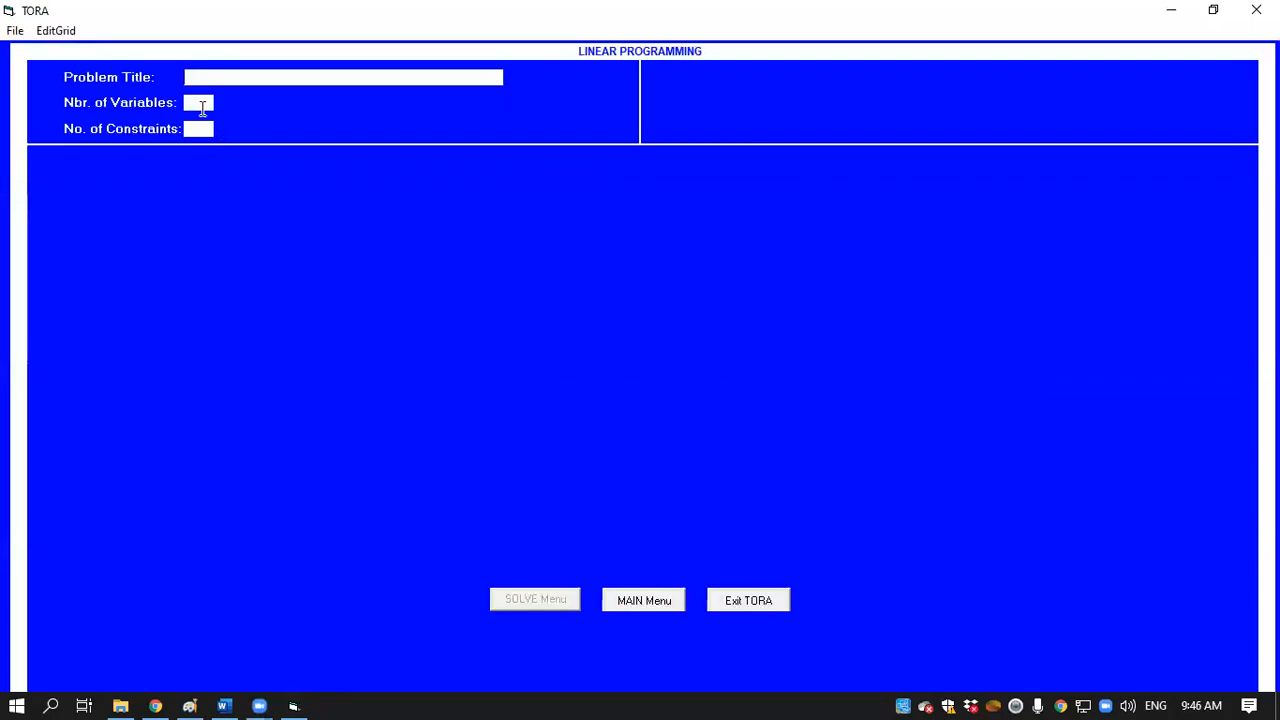
Step: Enter the problem title as the author's first name followed by "Problem 1"
click(233, 78)
text(Zeeshan )
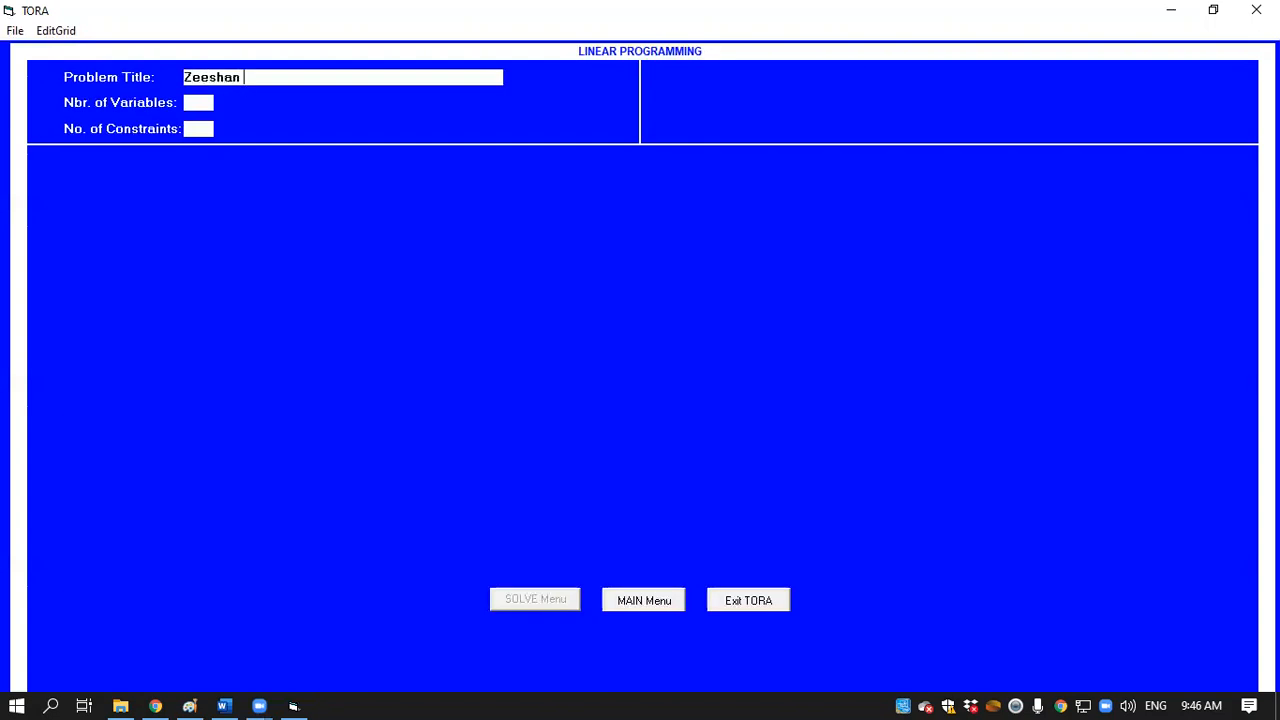
text(Prolem)
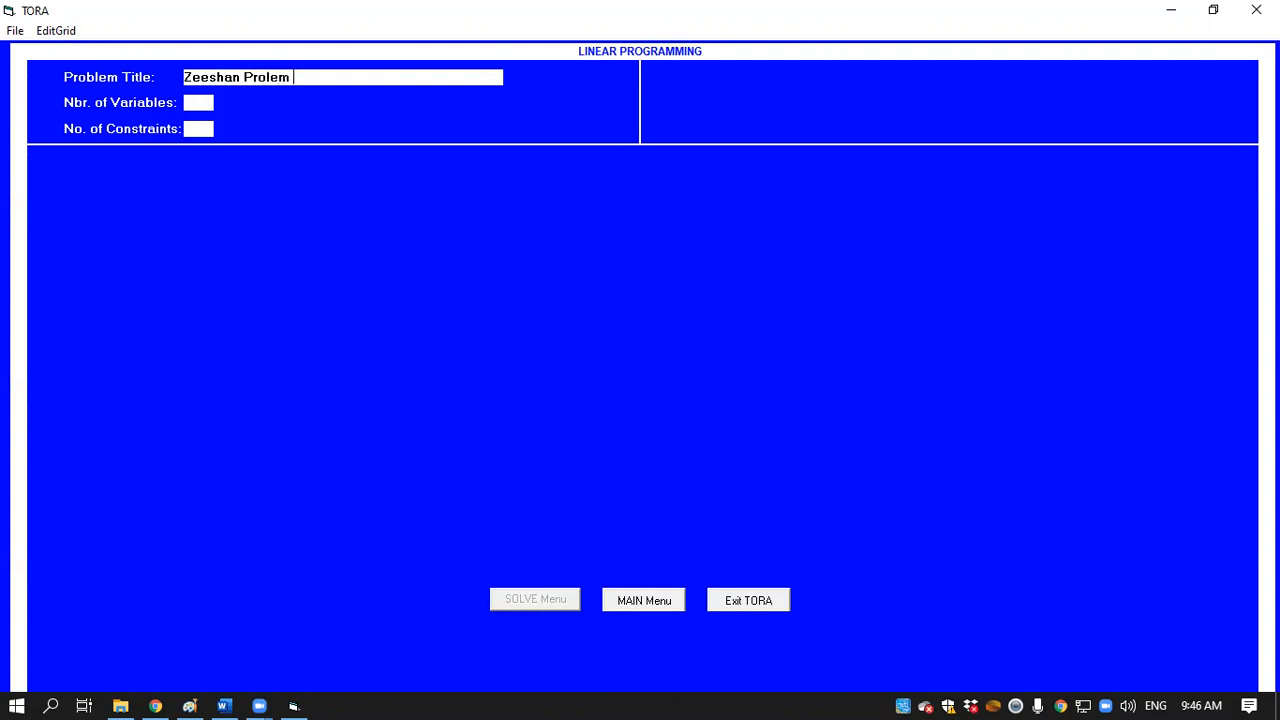
key(BackSpace)
key(BackSpace)
key(BackSpace)
key(BackSpace)
text(blem 1)
Step: Set the number of variables to 2 and constraints to 2, checking the Word example, and initialize the input grid
click(196, 104)
text(2)
click(209, 126)
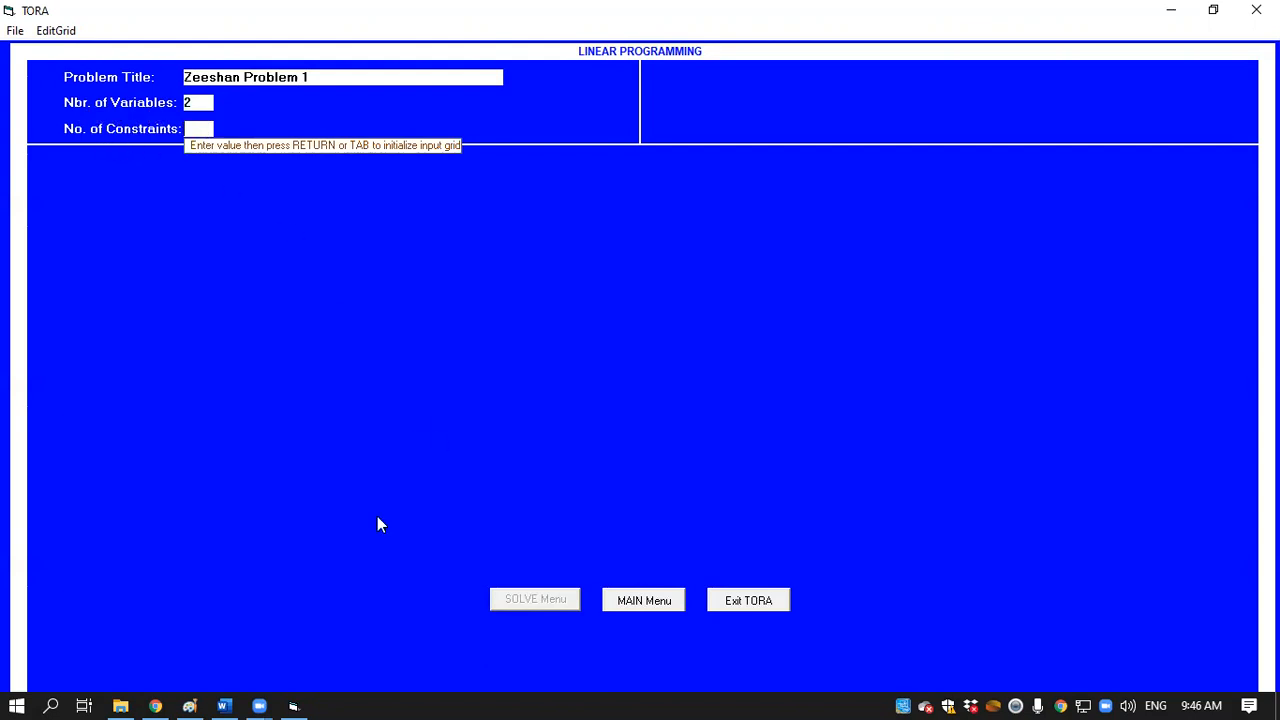
click(224, 706)
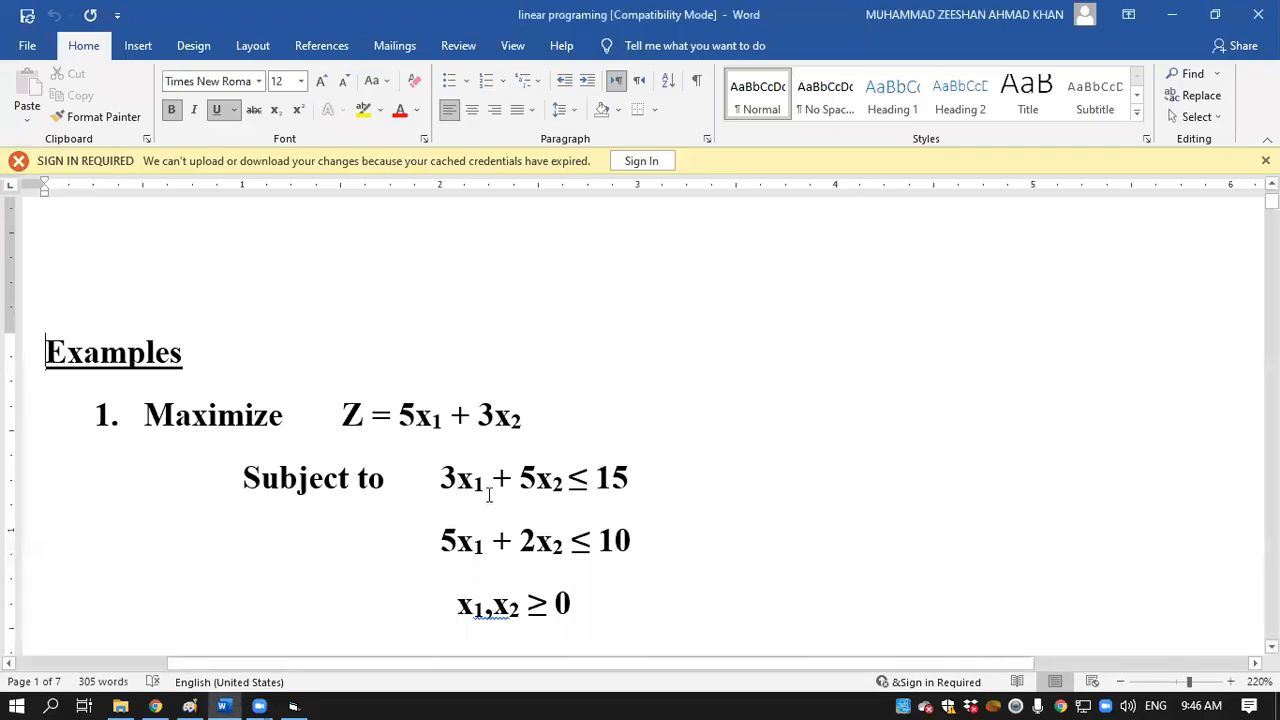
click(289, 705)
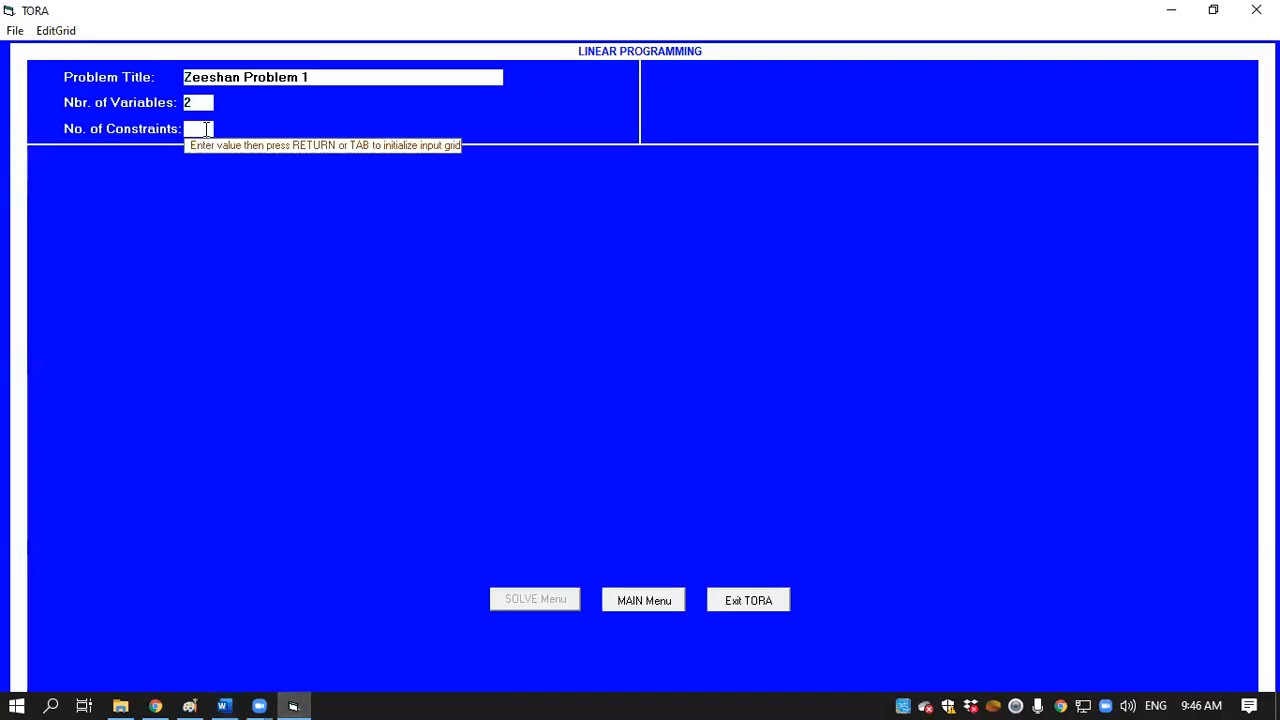
text(2)
key(BackSpace)
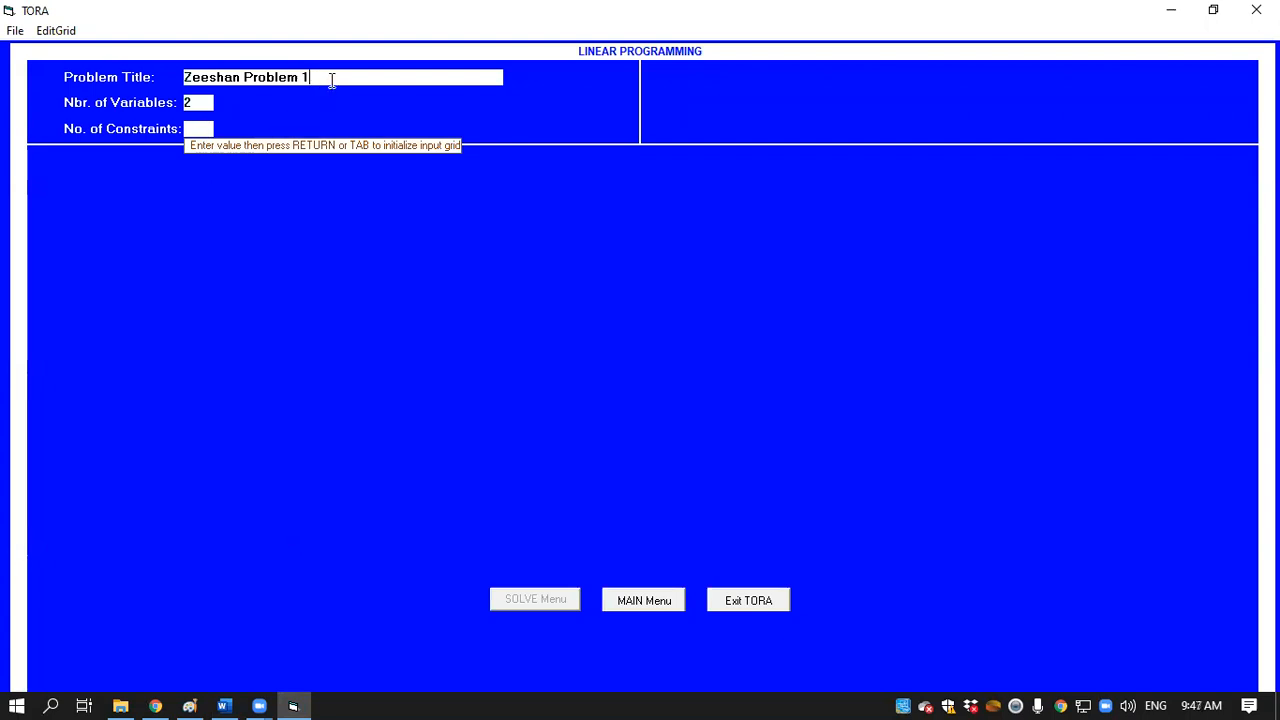
click(198, 128)
text(2)
key(Return)
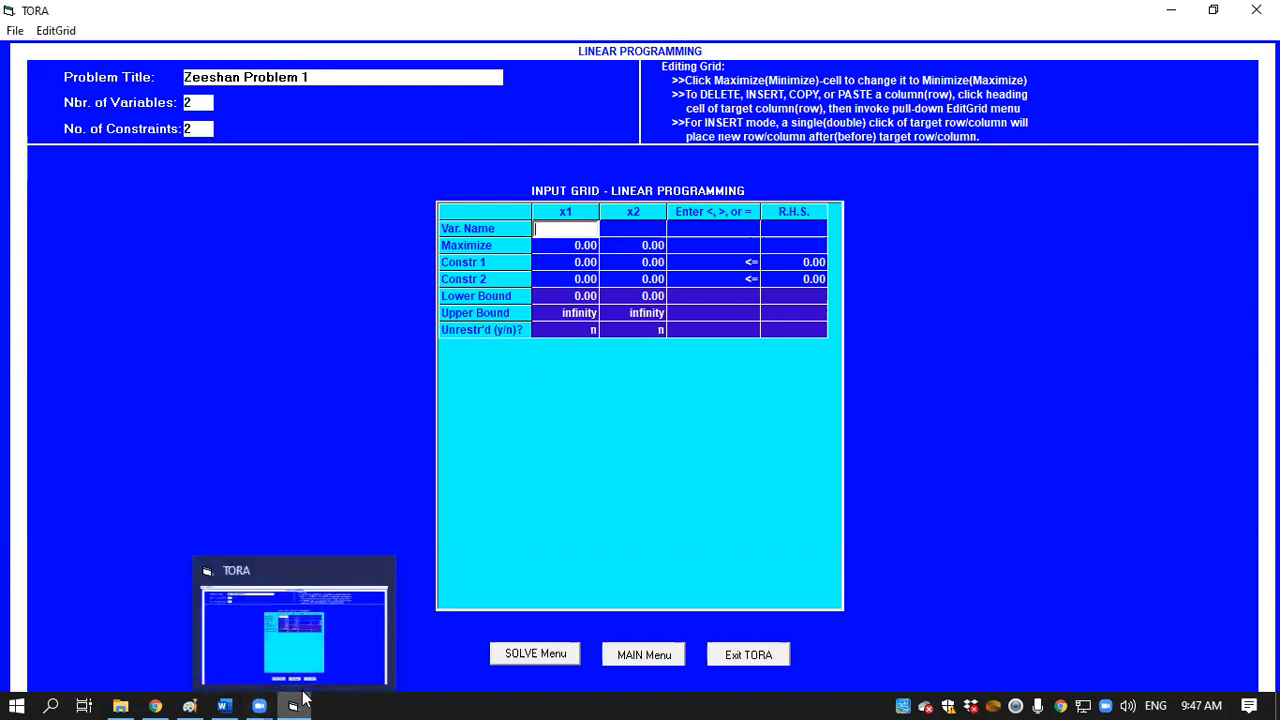
Step: Check the example in Word, and name the two variables x1 and x2 in the TORA grid
click(224, 706)
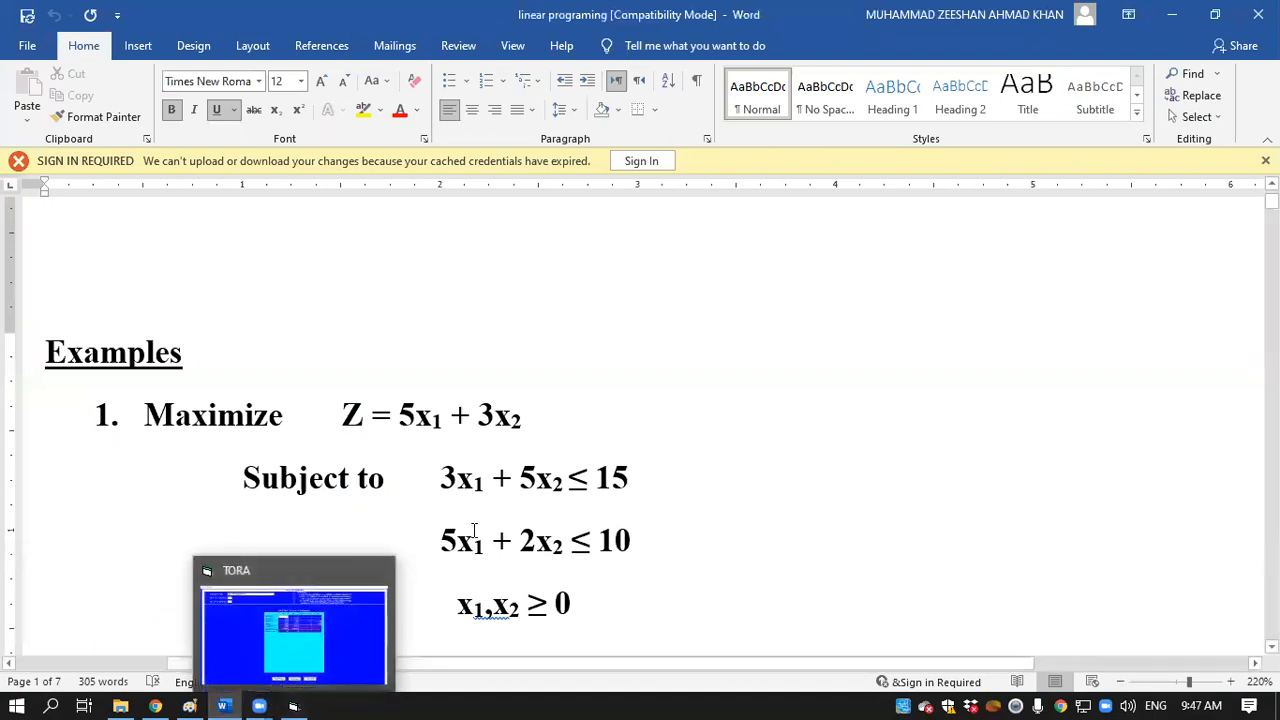
click(293, 706)
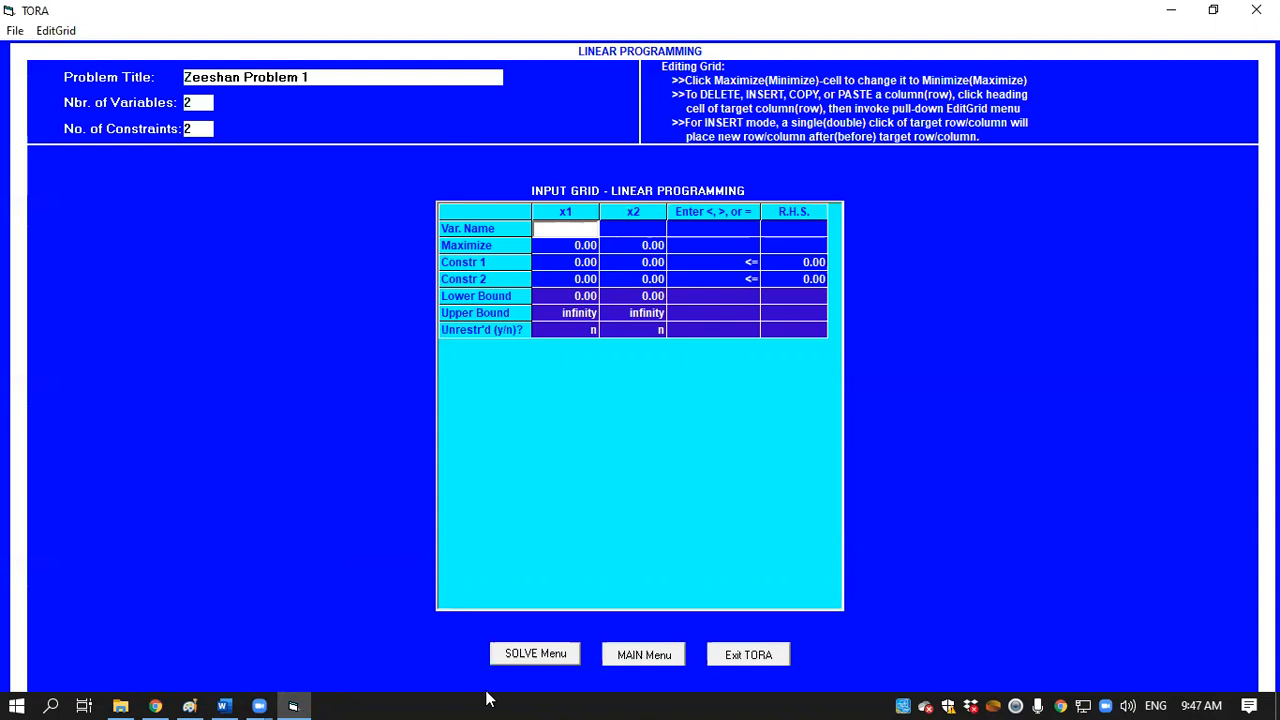
click(305, 700)
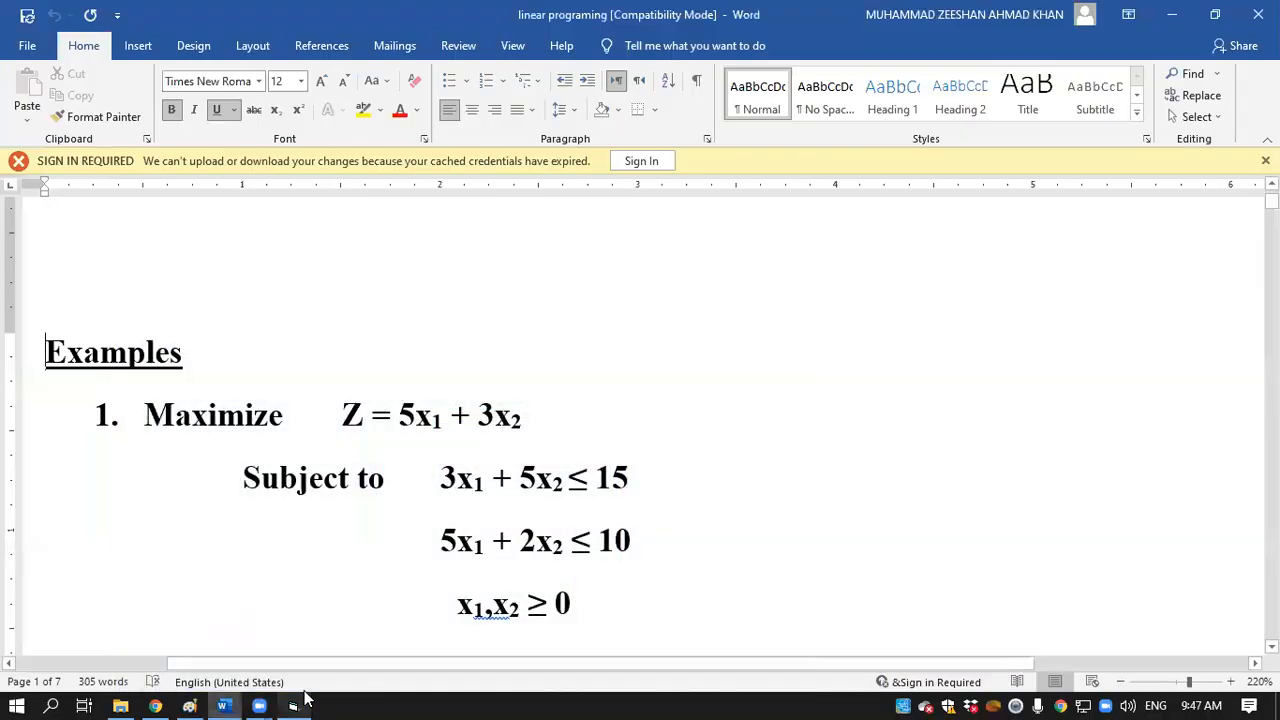
click(293, 706)
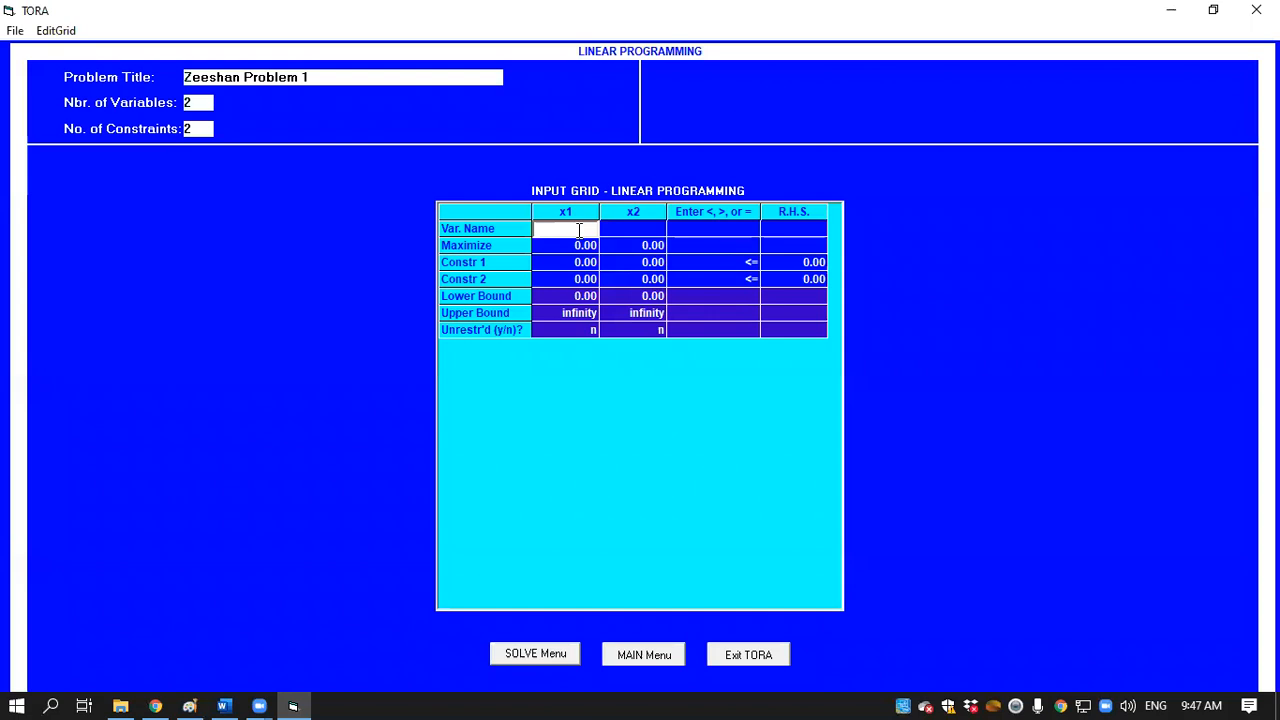
text(x1)
click(631, 232)
text(x2)
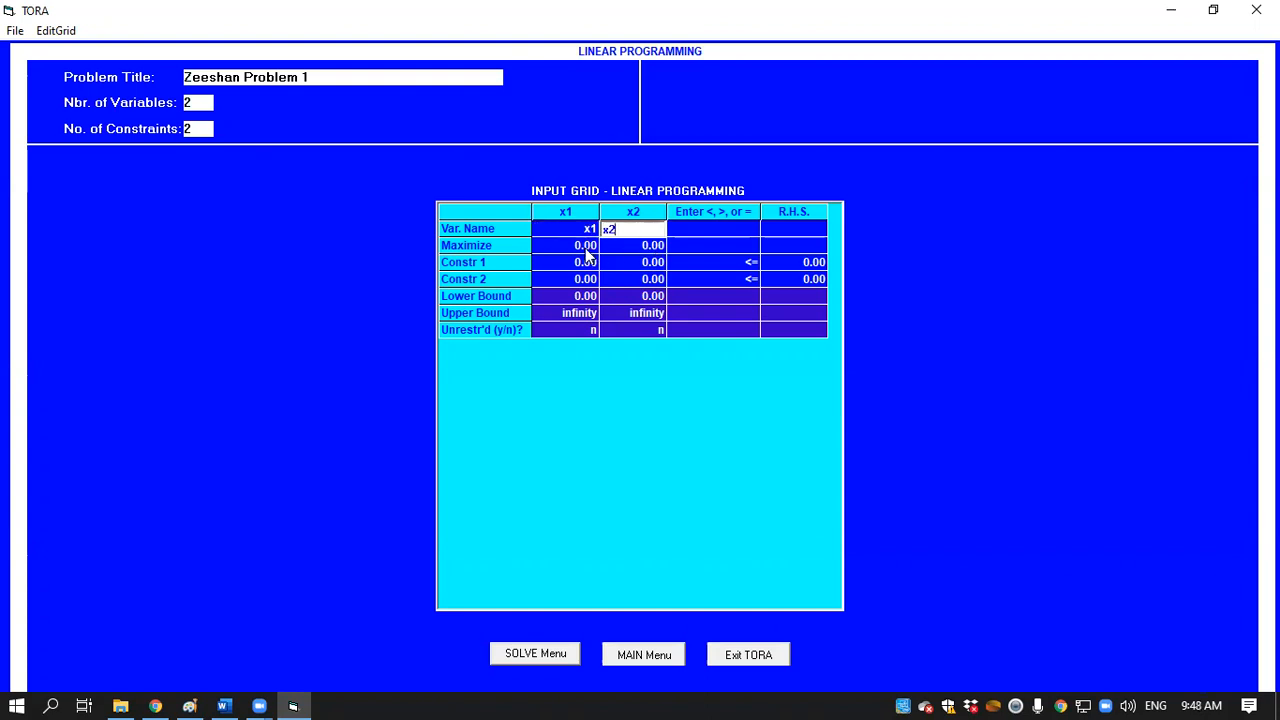
Step: Toggle the objective row between Minimize and Maximize, leaving it on Maximize as in the Word example
click(497, 244)
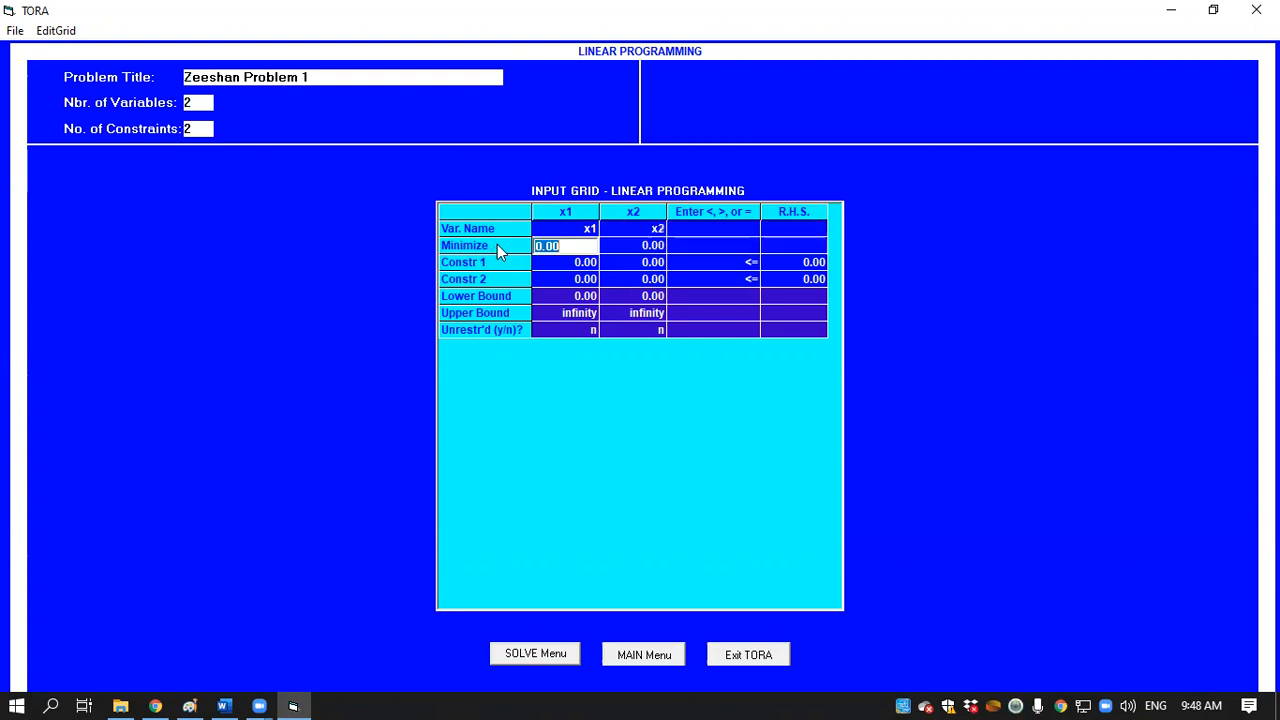
click(497, 244)
click(497, 244)
click(497, 244)
click(497, 244)
click(469, 246)
click(486, 249)
click(502, 245)
click(493, 244)
click(230, 704)
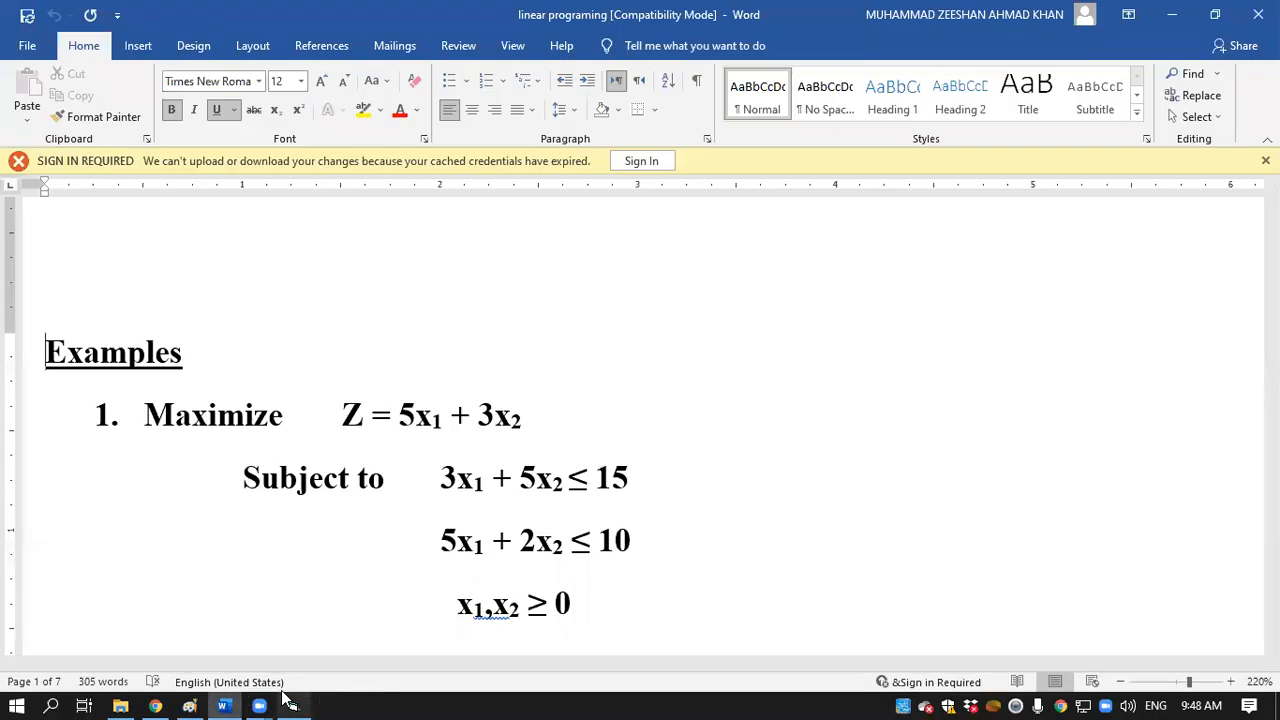
click(286, 700)
click(480, 245)
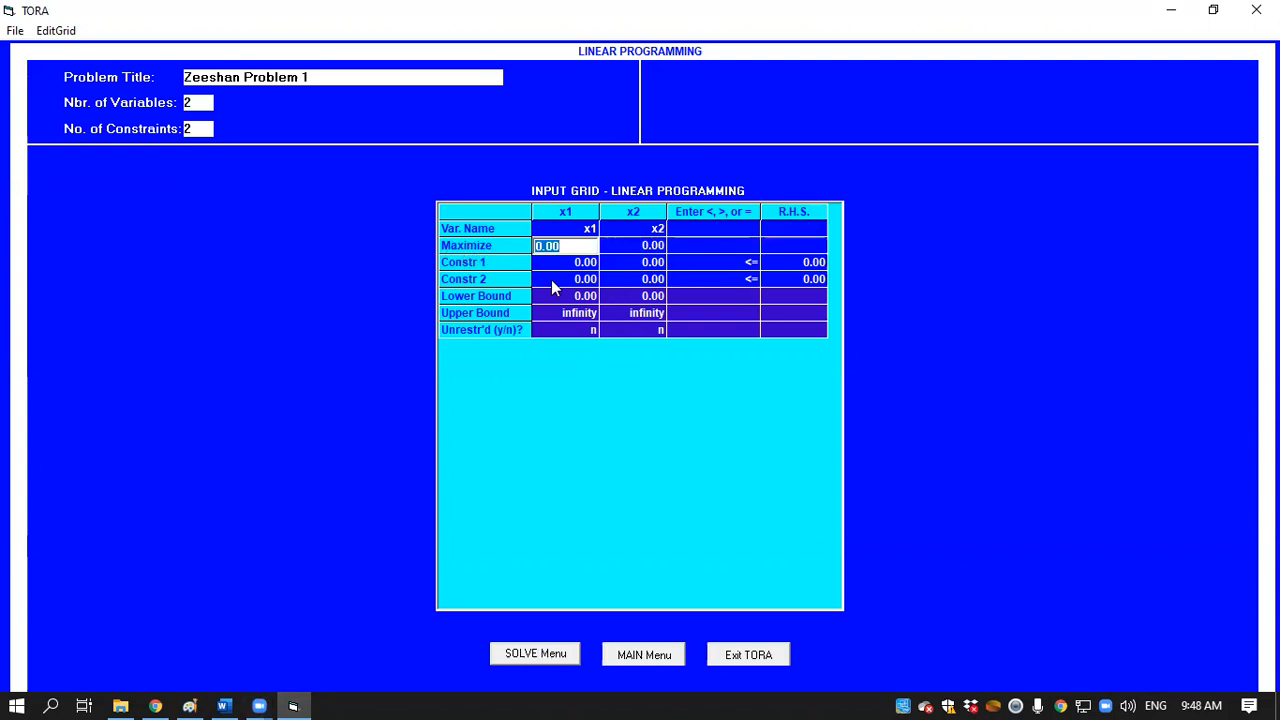
Step: Consult the objective function in Word and set the Maximize coefficients in TORA to 5 for x1 and 3 for x2
click(290, 703)
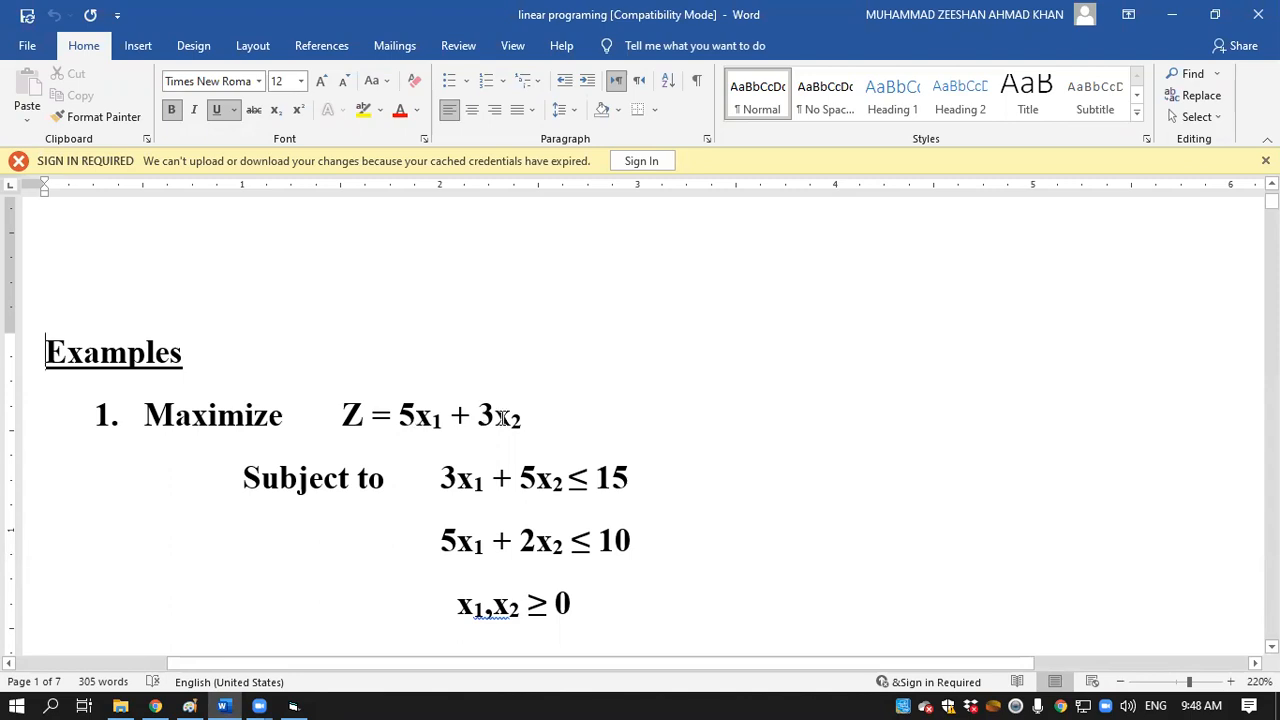
click(297, 703)
double_click(566, 246)
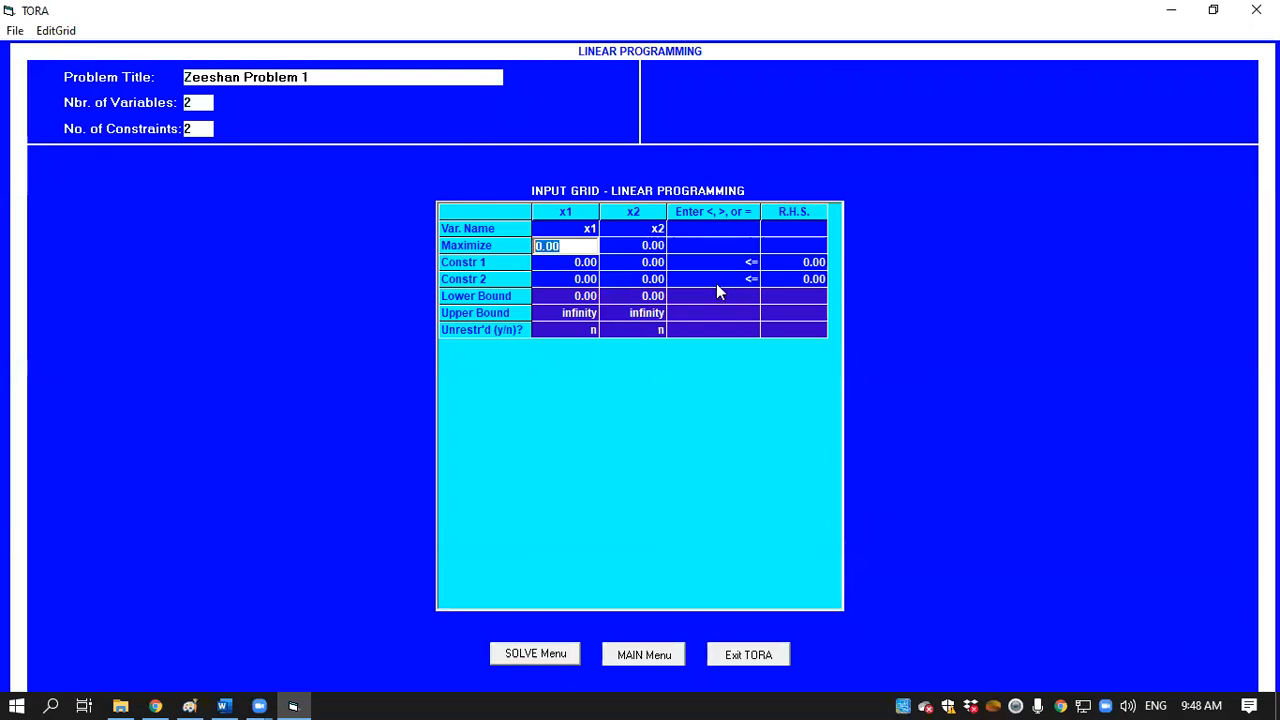
text(5)
double_click(660, 246)
text(3)
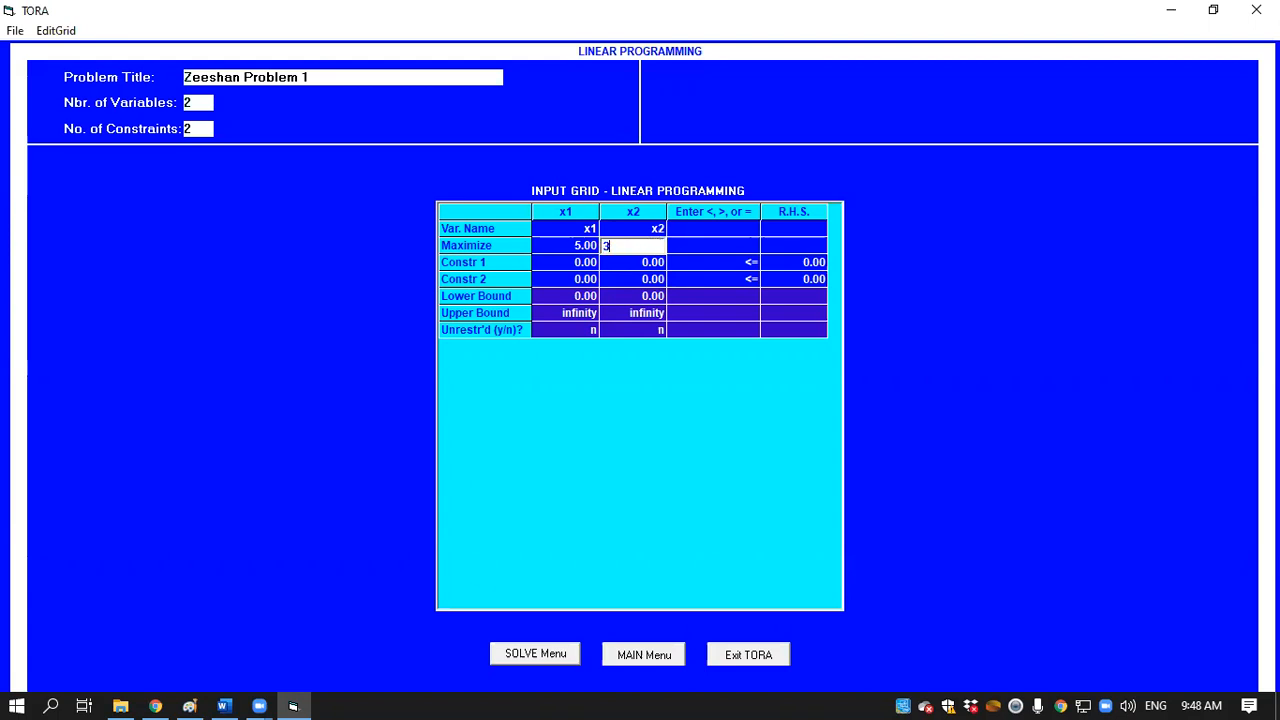
Step: Set the Constr 1 coefficients to 3 for x1 and 5 for x2, following the first constraint in Word
double_click(585, 264)
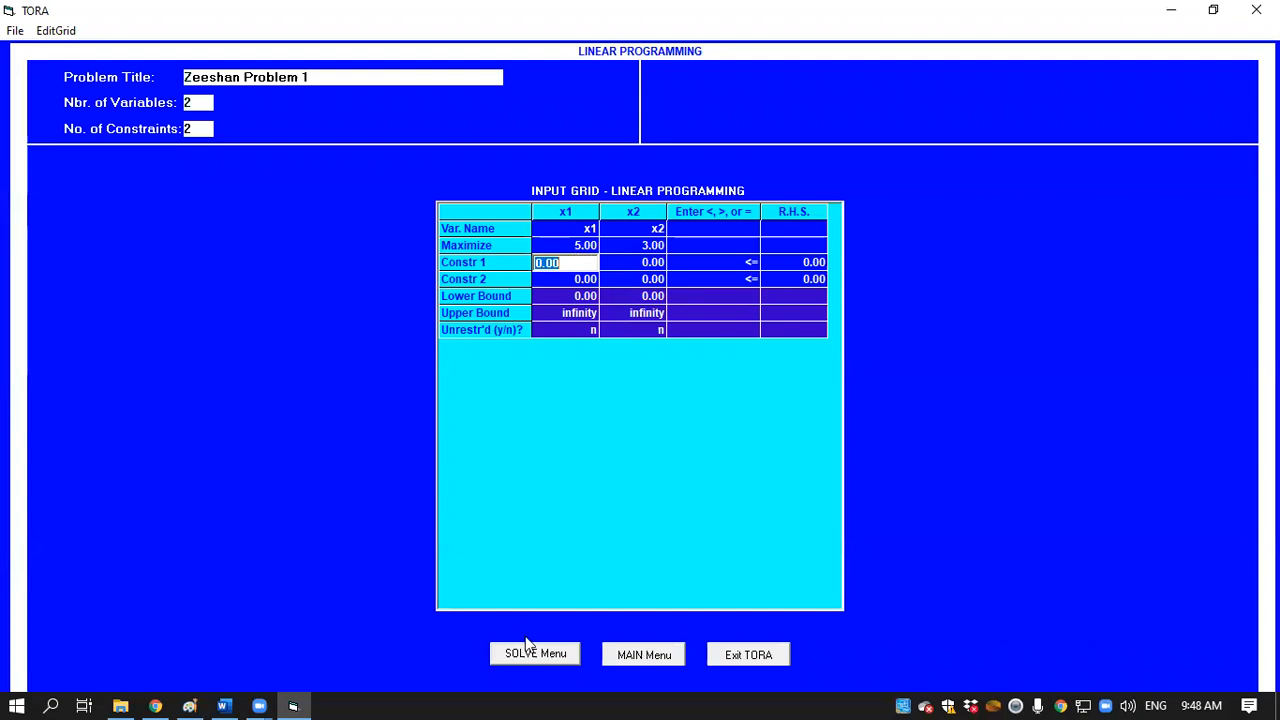
click(224, 706)
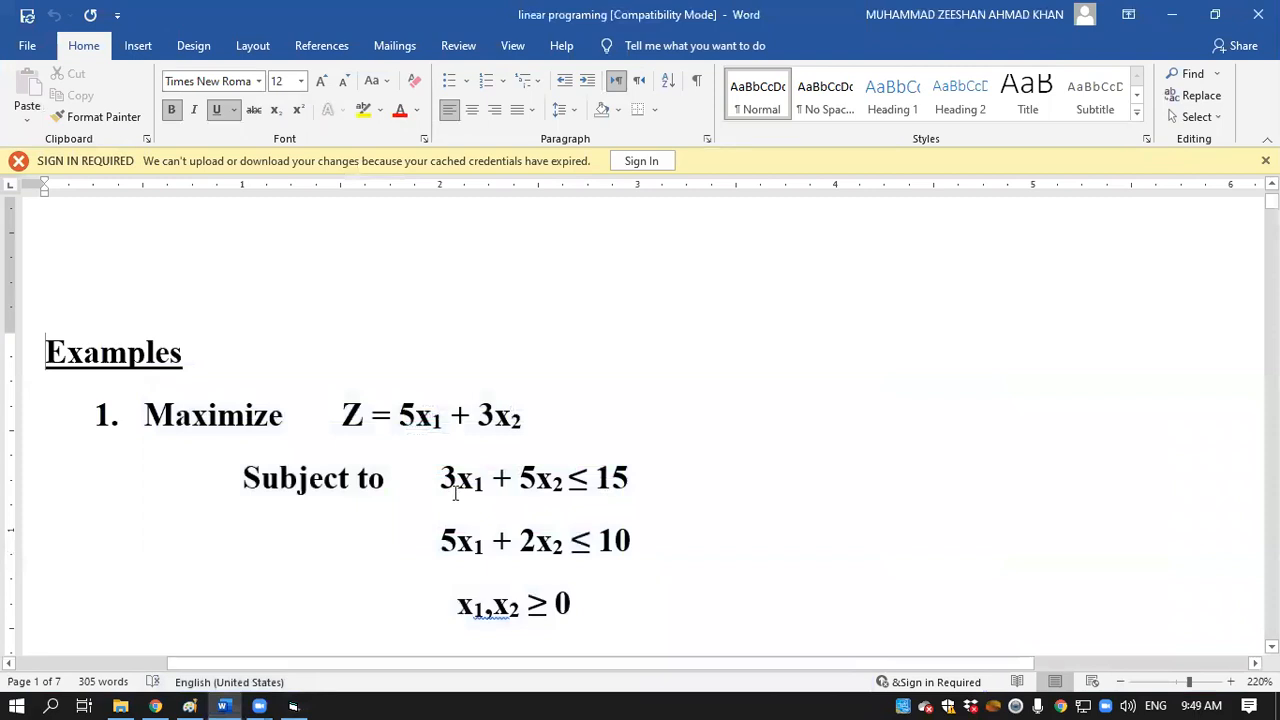
click(293, 706)
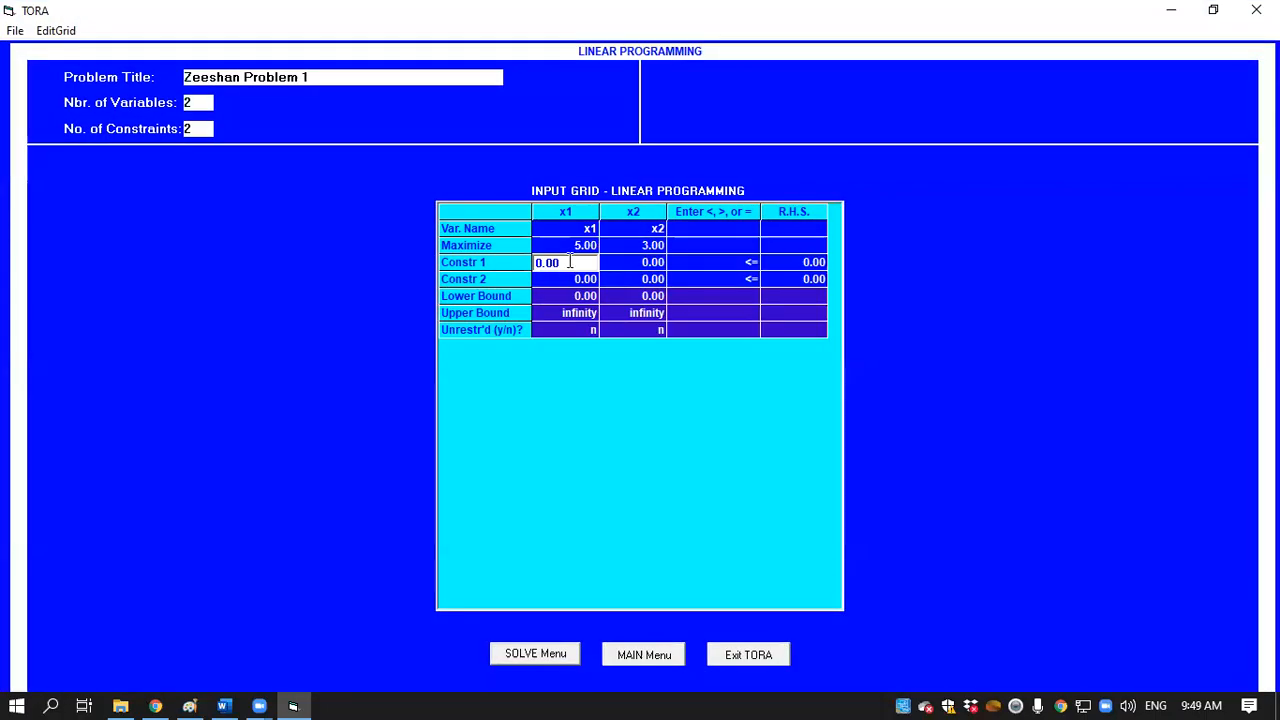
drag(568, 262, 533, 265)
text(3)
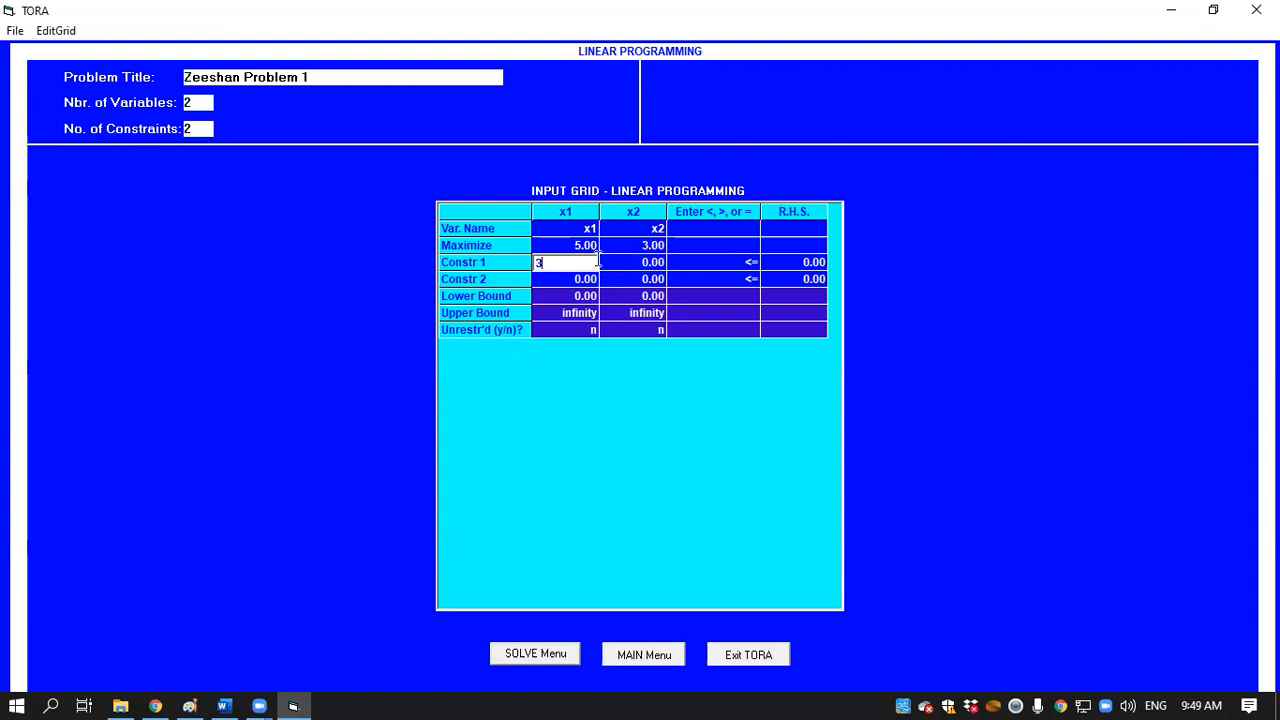
click(645, 268)
text(5)
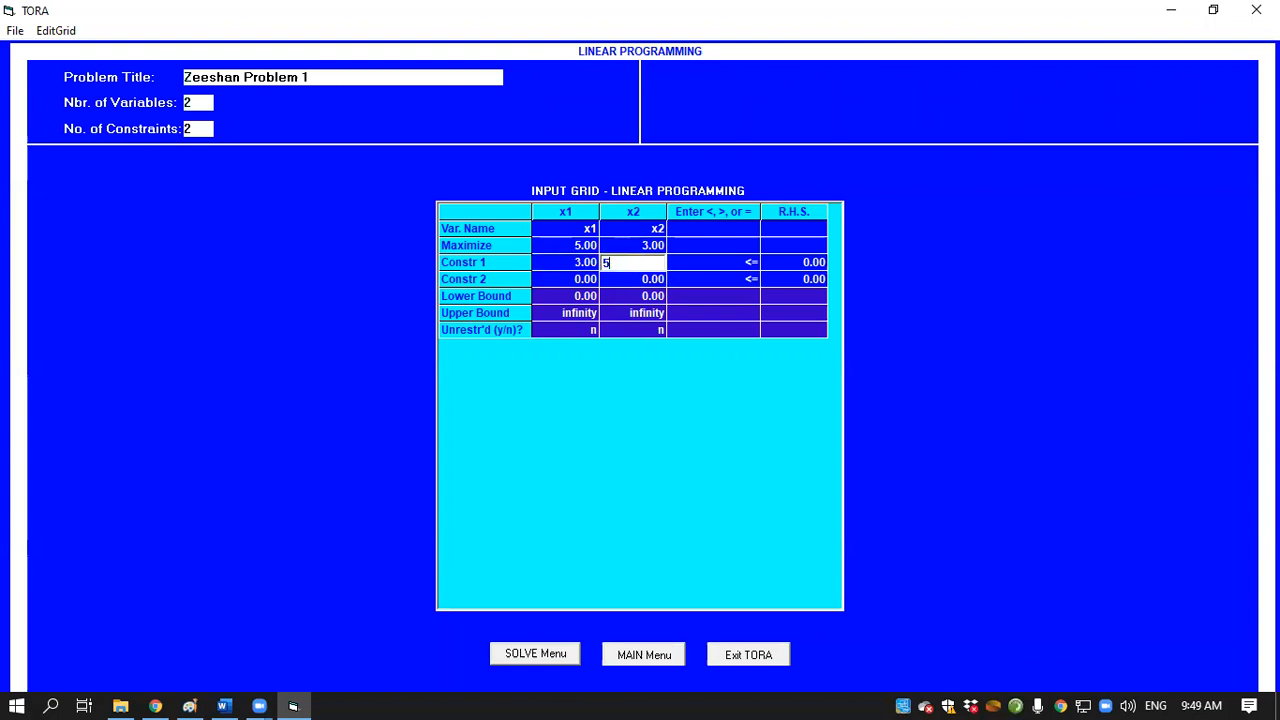
Step: Set the Constr 1 relation to <= and compare it with the first constraint's inequality sign in Word
click(742, 264)
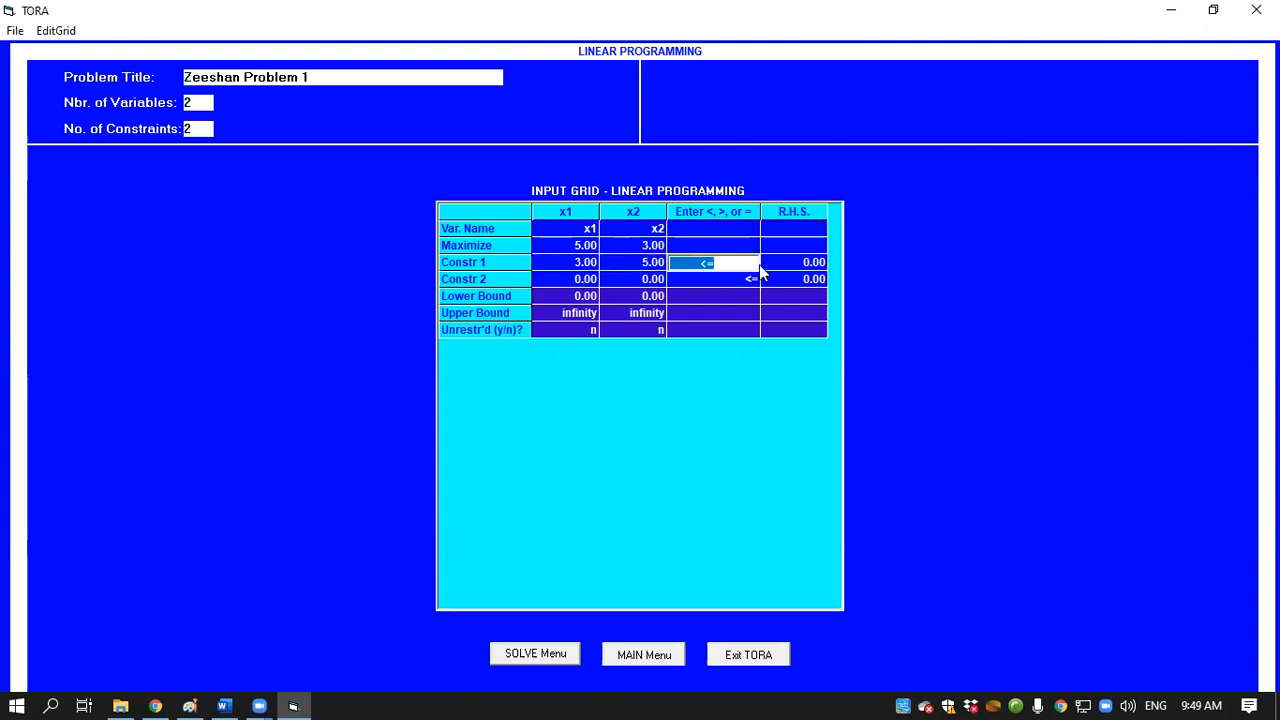
text(<=)
click(302, 698)
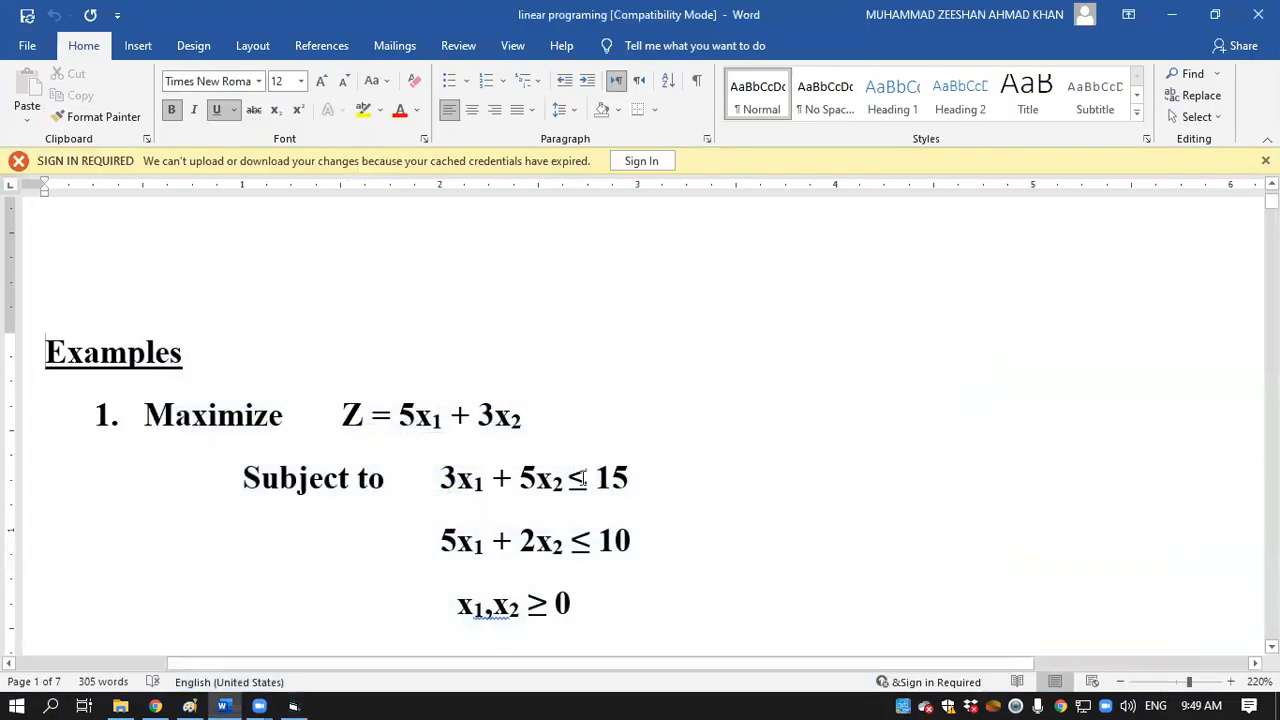
drag(571, 477, 590, 484)
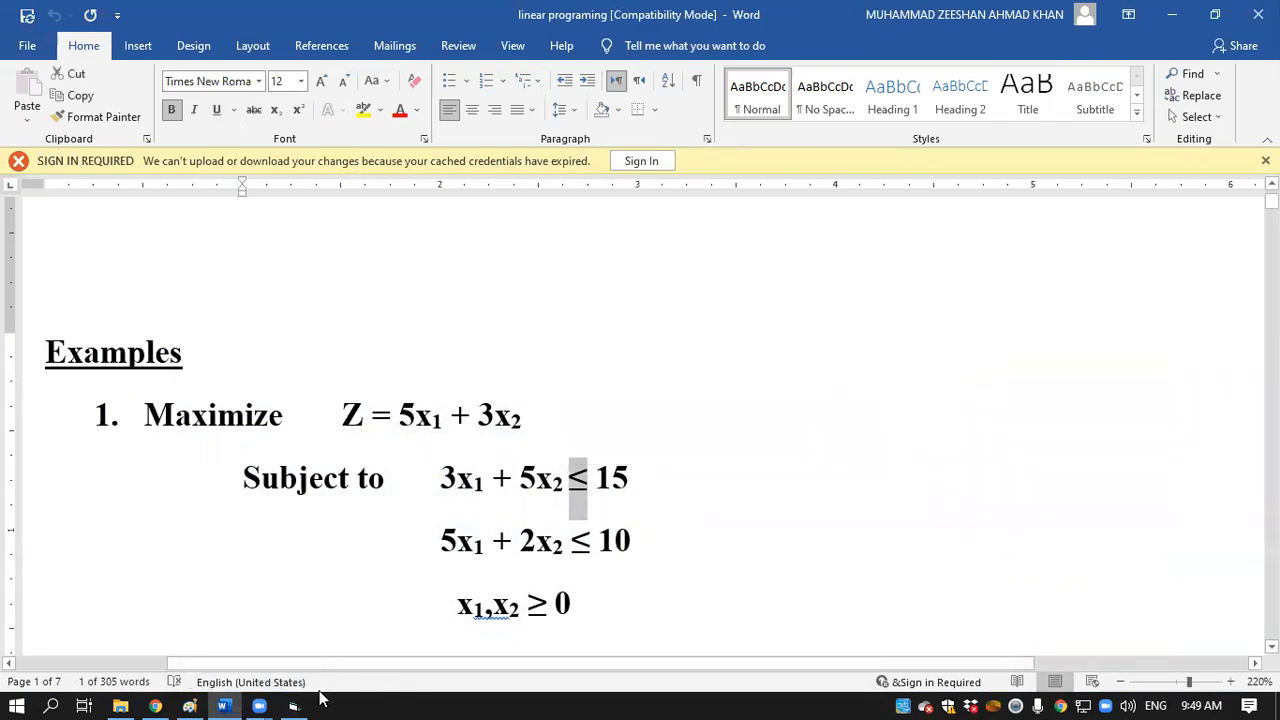
click(293, 706)
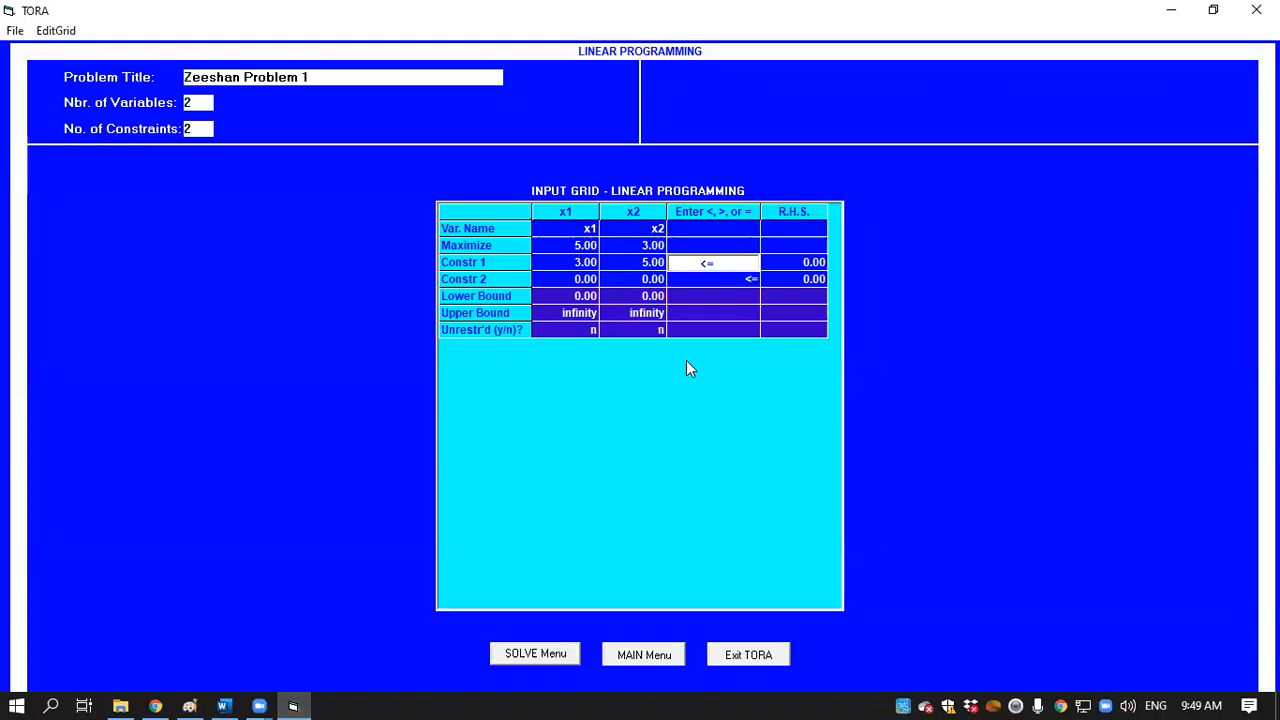
Step: Switch the Constr 1 relation to >= and set it back to <=
click(733, 278)
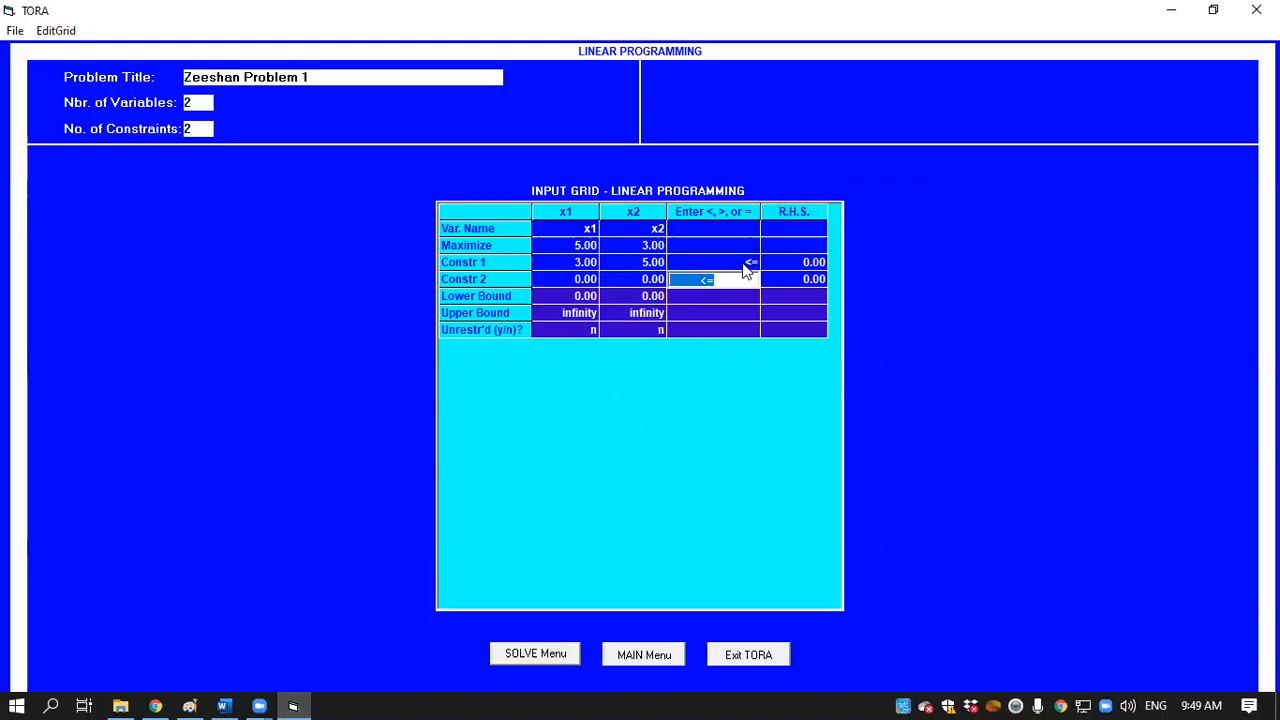
click(750, 263)
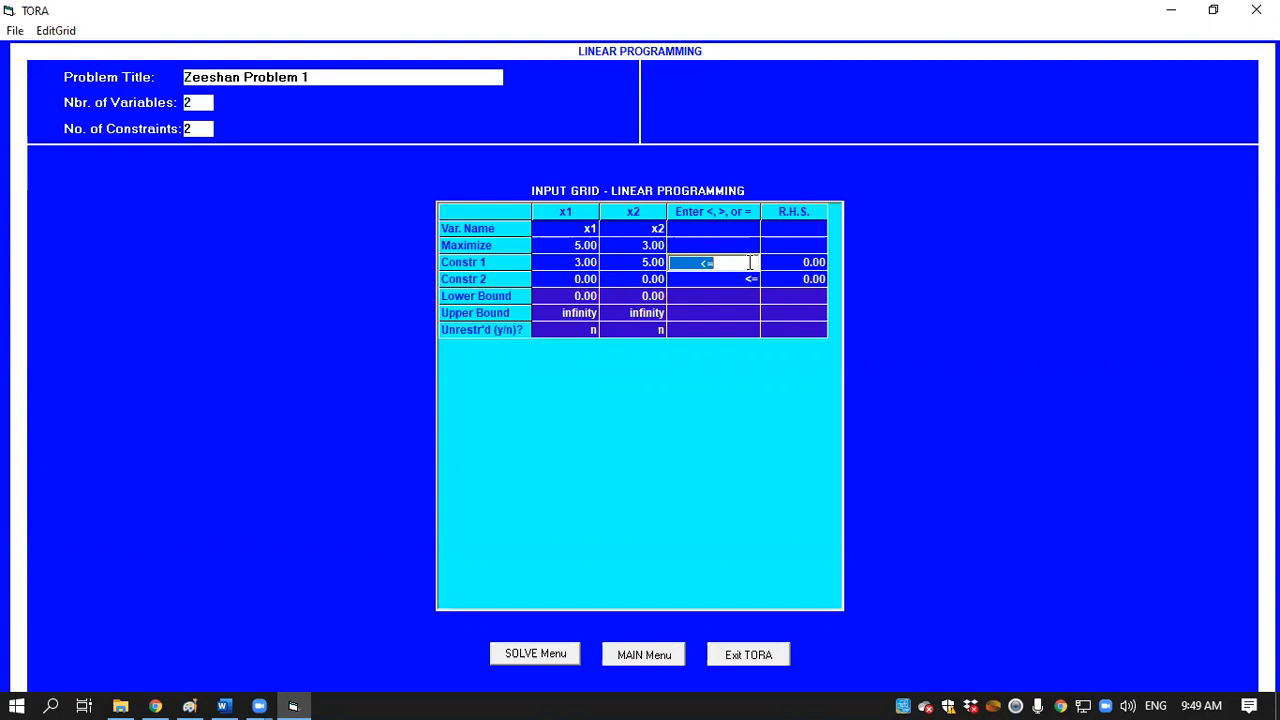
text(>=)
key(Return)
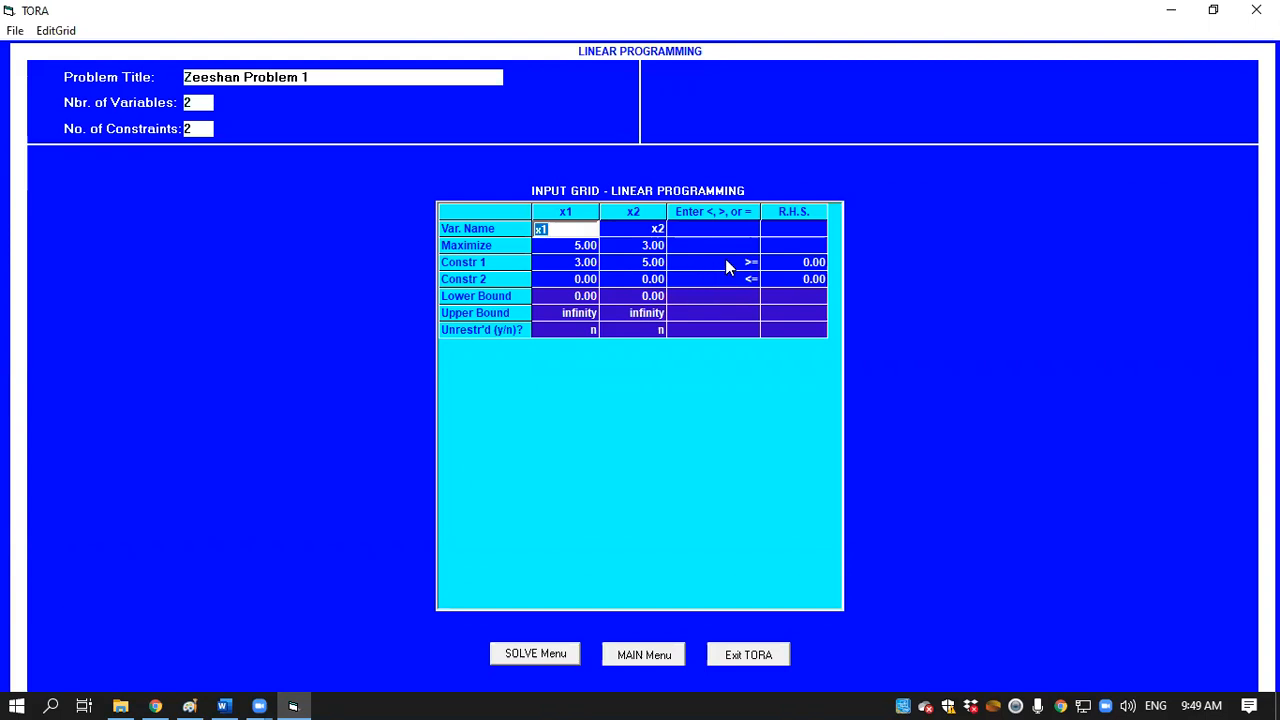
click(727, 264)
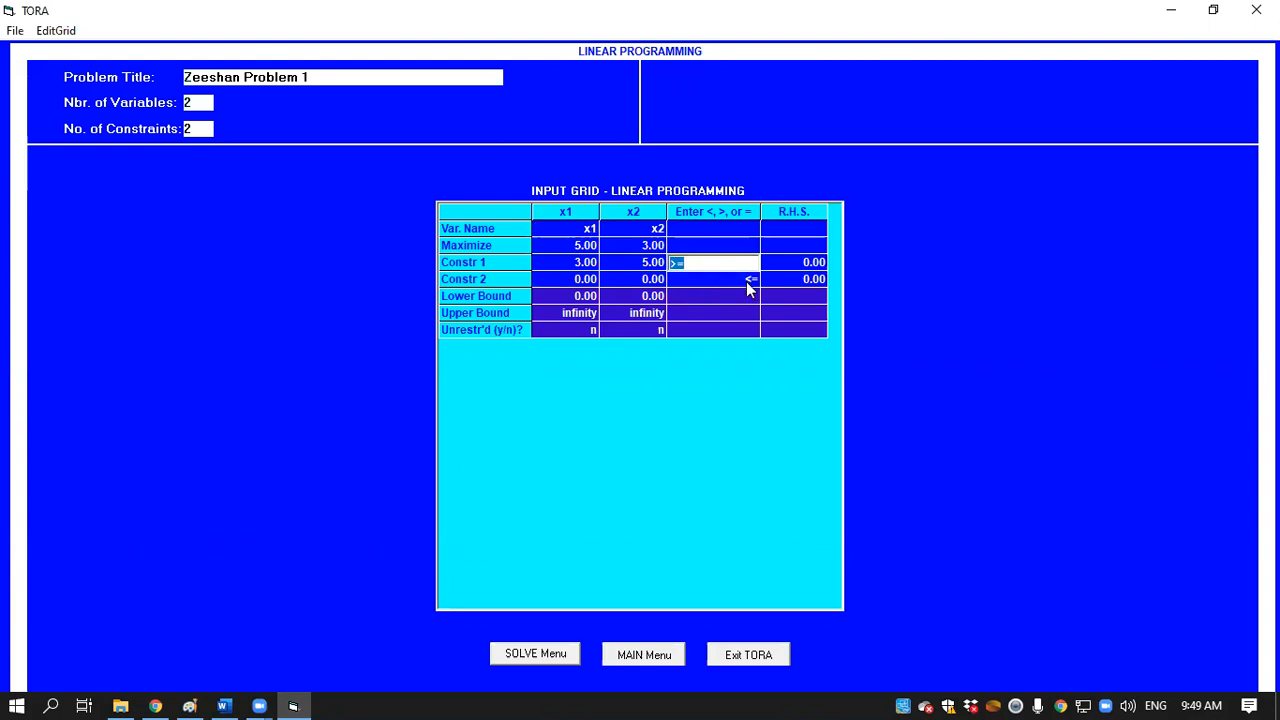
text(<=)
Step: Try = as the Constr 2 relation and return it to <=
click(697, 285)
text(=)
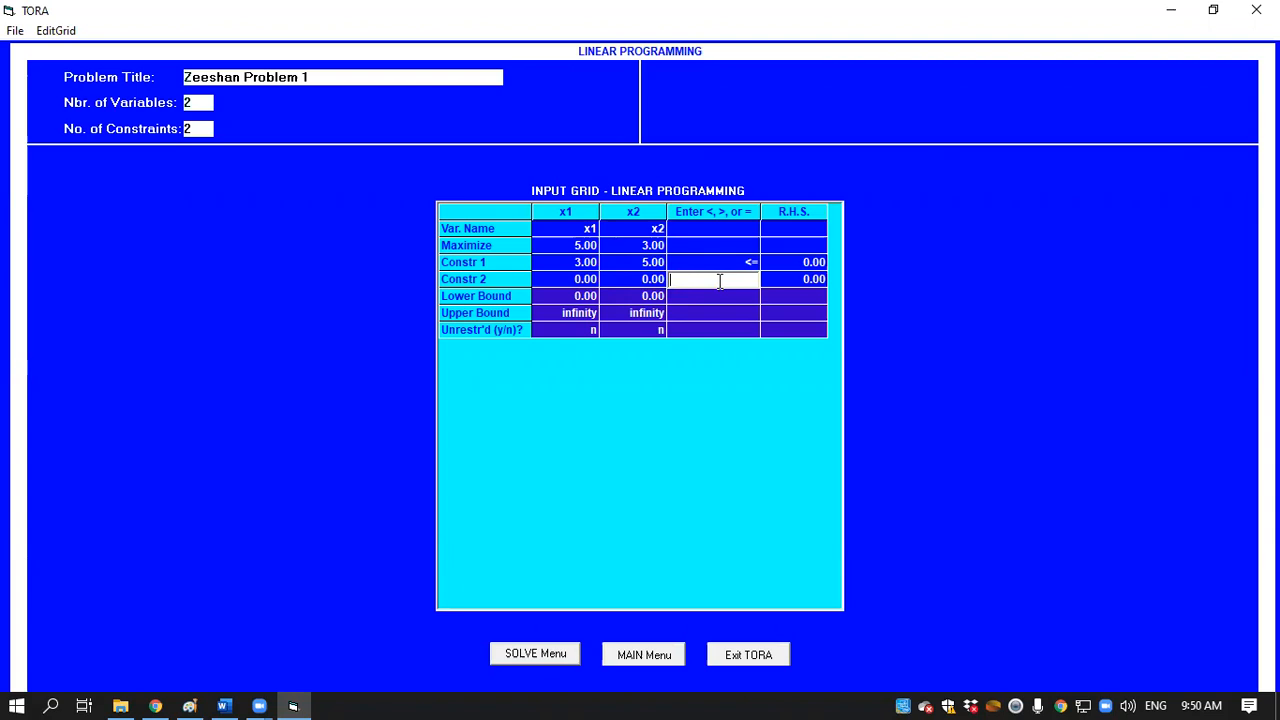
text(<=)
key(Return)
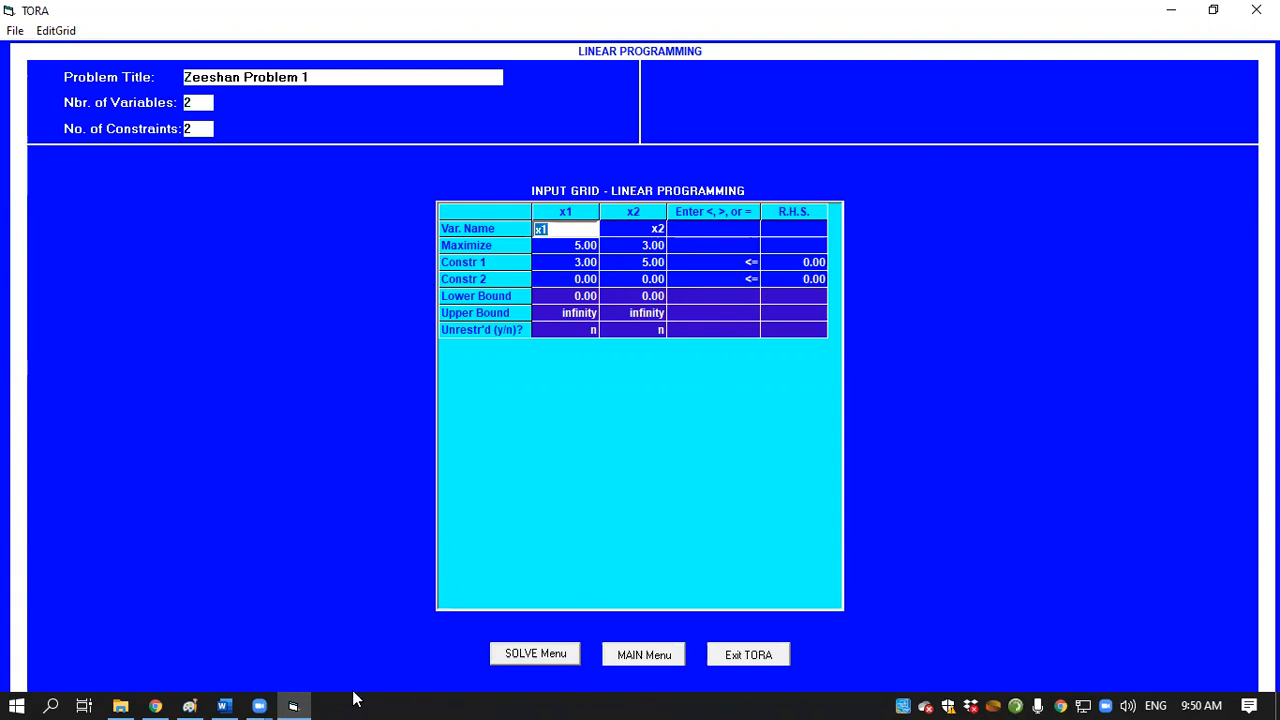
Step: Consult the constraints in Word and set the R.H.S. values in TORA to 15 for Constr 1 and 10 for Constr 2
click(224, 702)
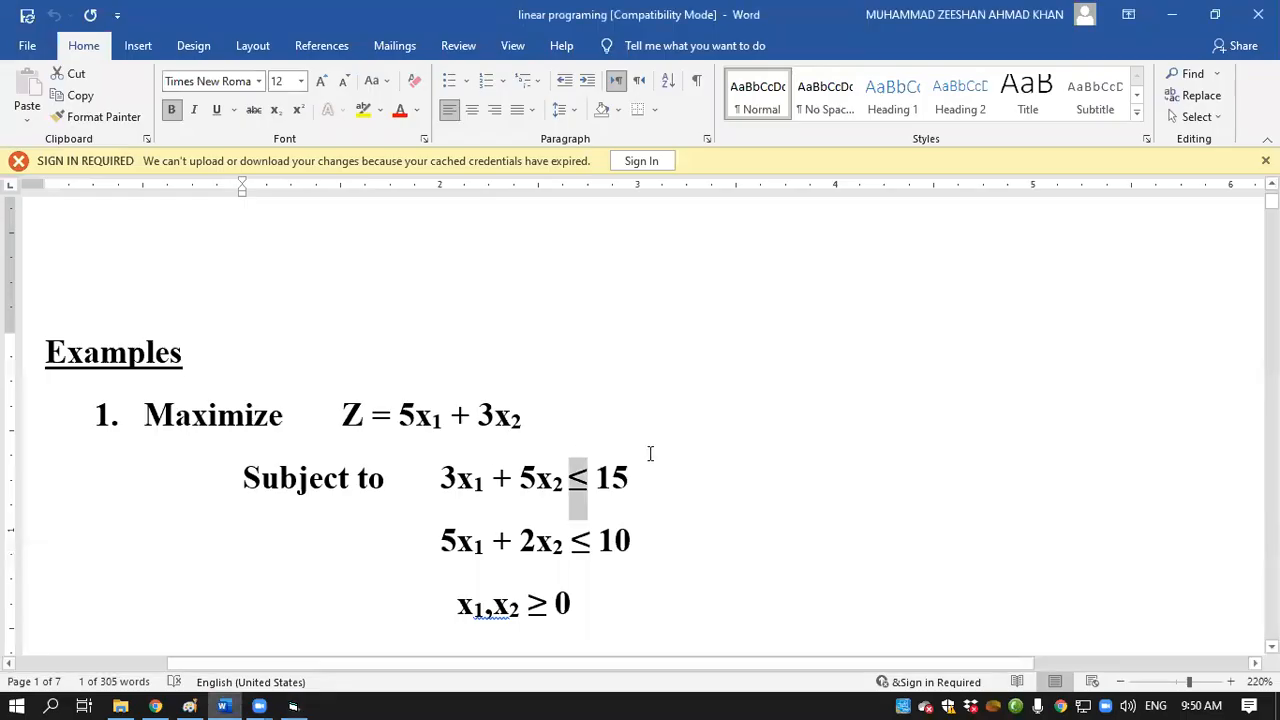
click(226, 700)
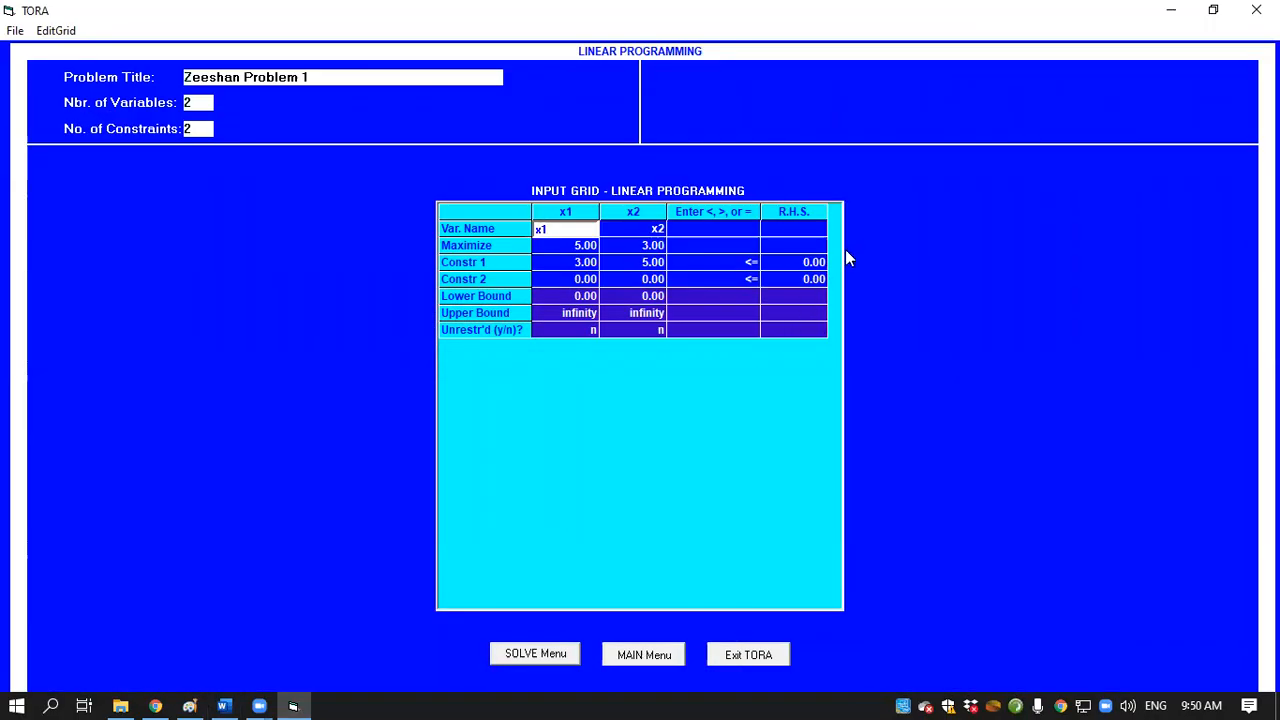
click(818, 262)
text(15)
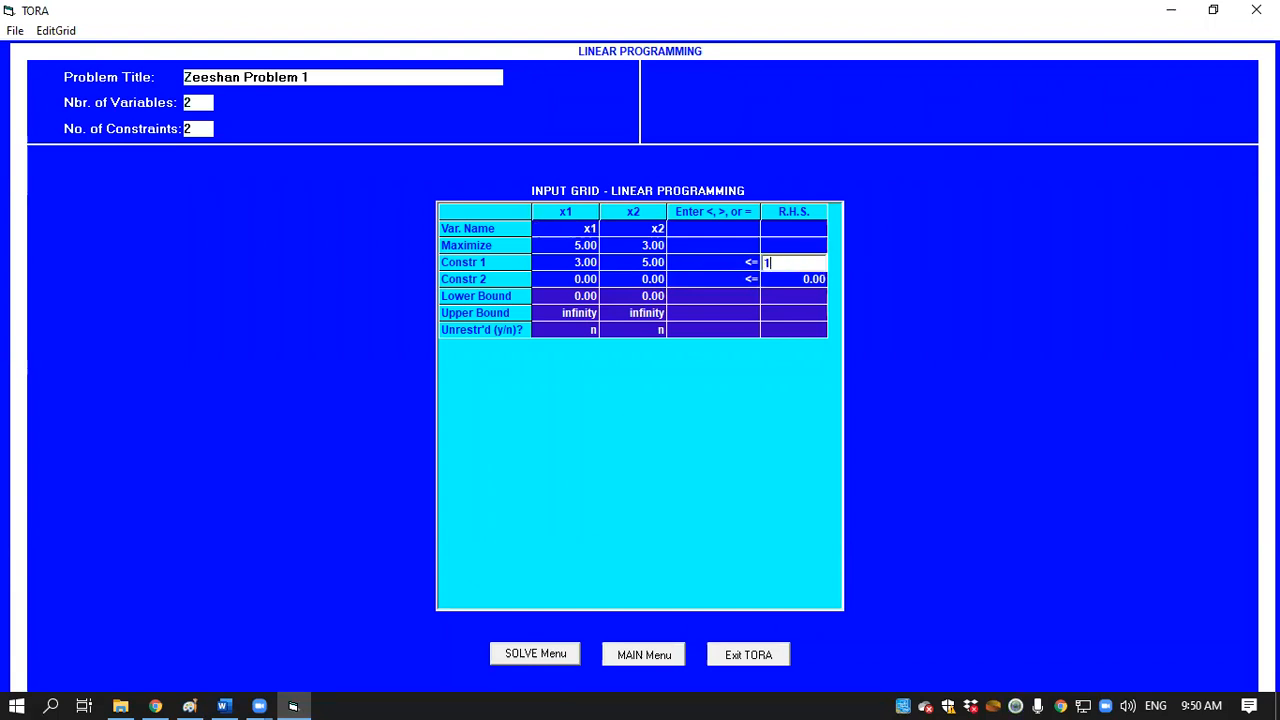
click(817, 278)
text(10)
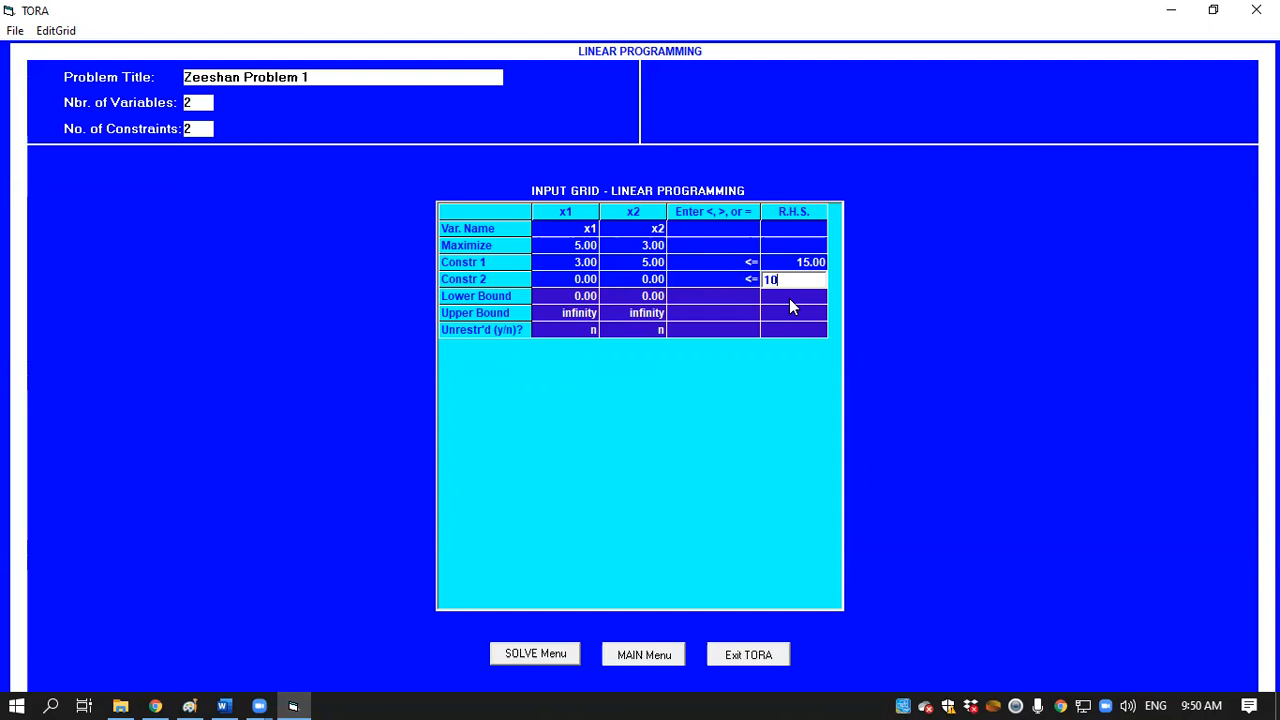
key(Return)
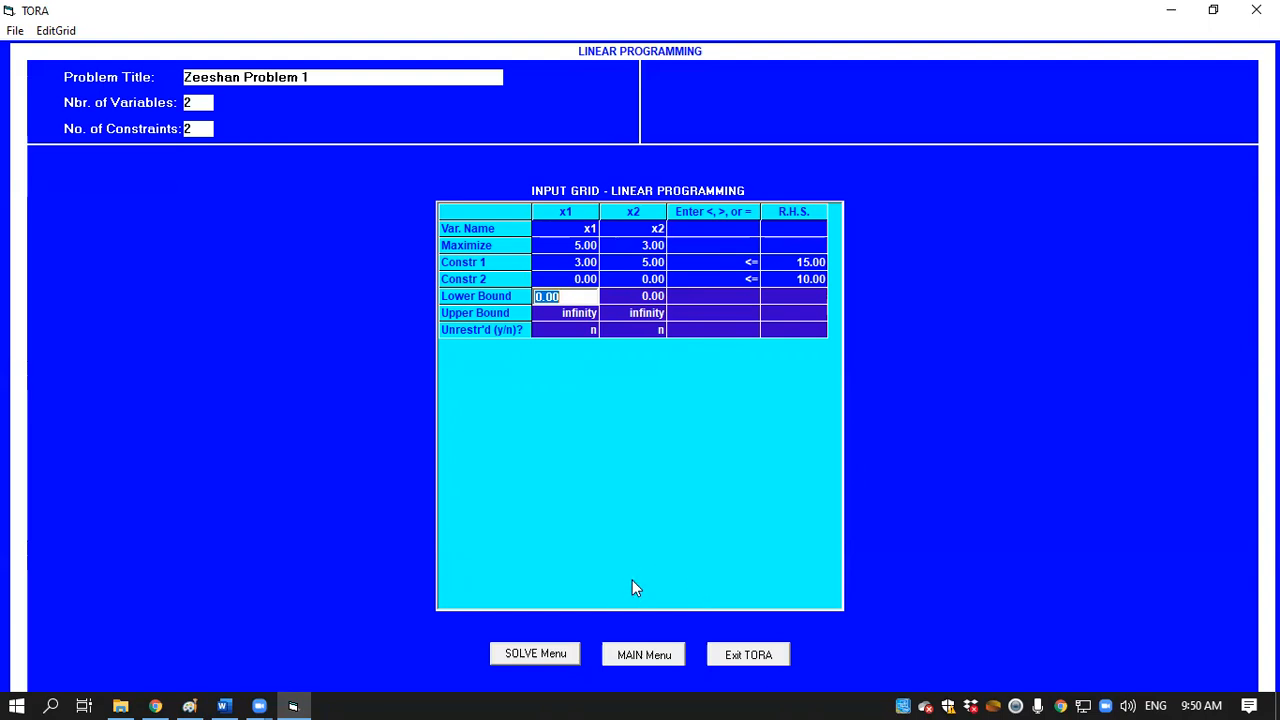
Step: Try to proceed to the solve options and inspect the x1 and x2 coefficients of Constr 2
click(553, 655)
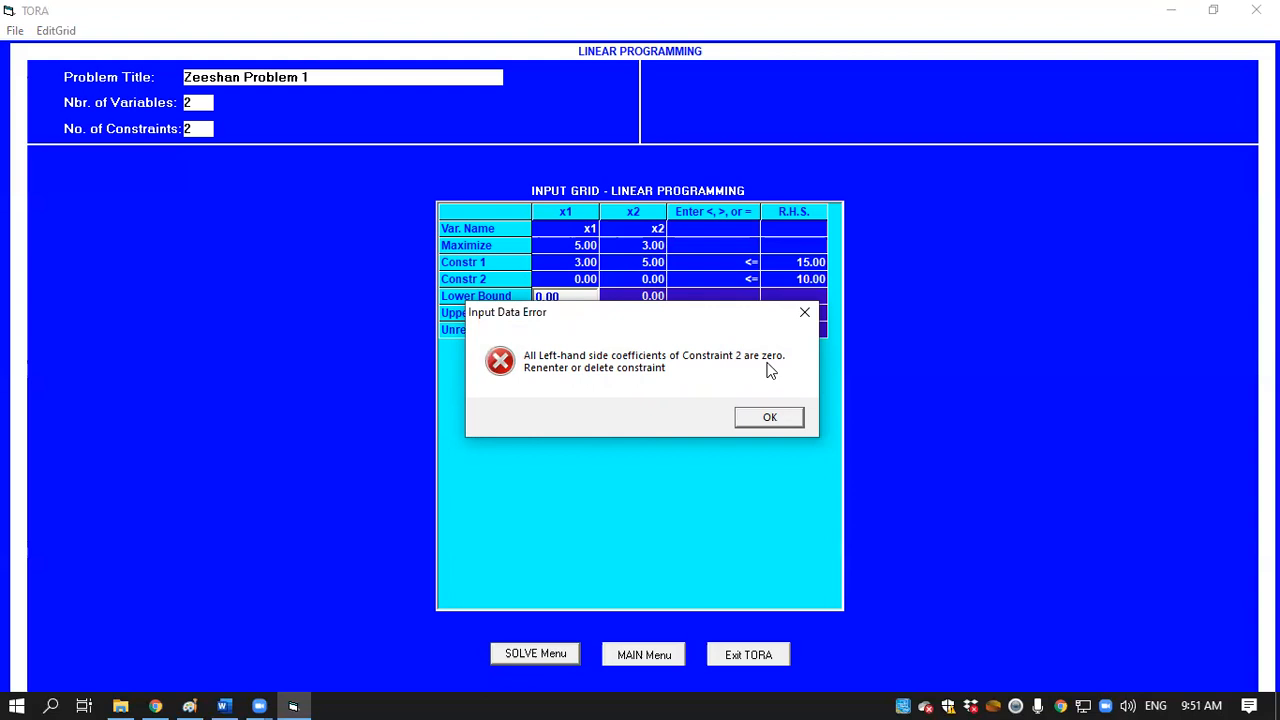
click(768, 419)
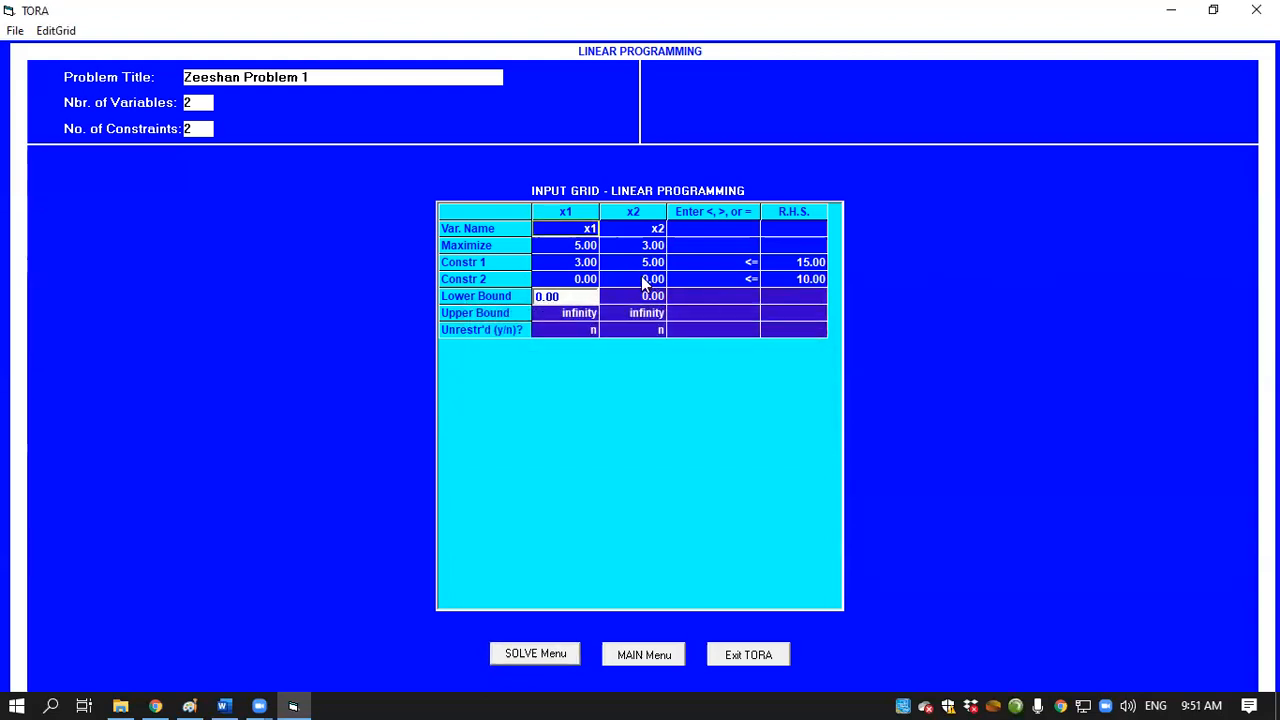
click(585, 279)
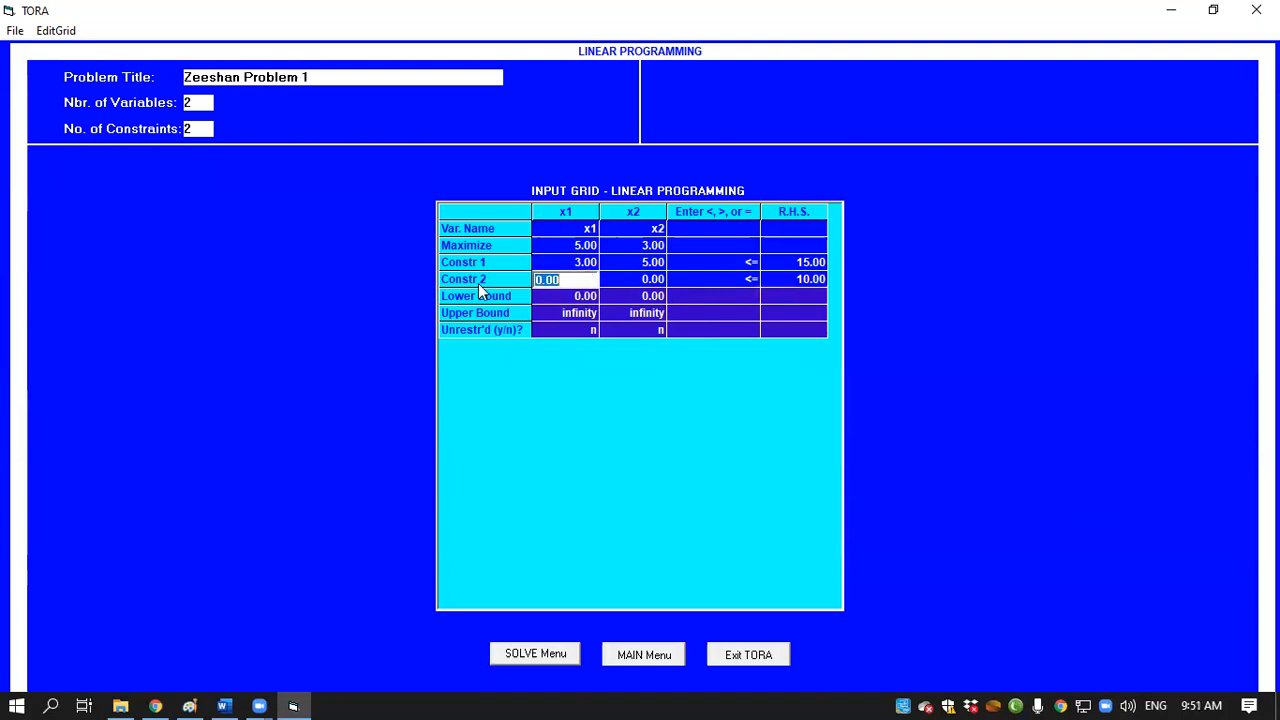
click(620, 282)
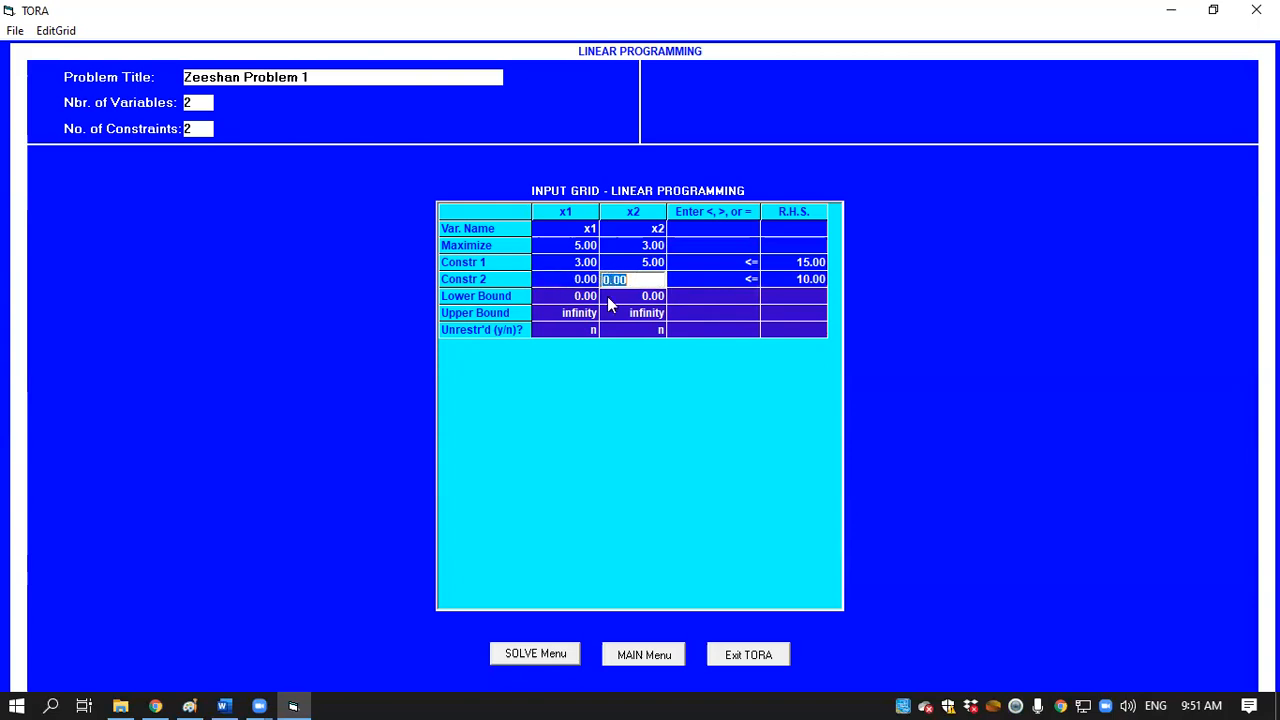
Step: Consult the second constraint in Word and set the Constr 2 coefficients in TORA to 5 for x1 and 2 for x2
click(224, 706)
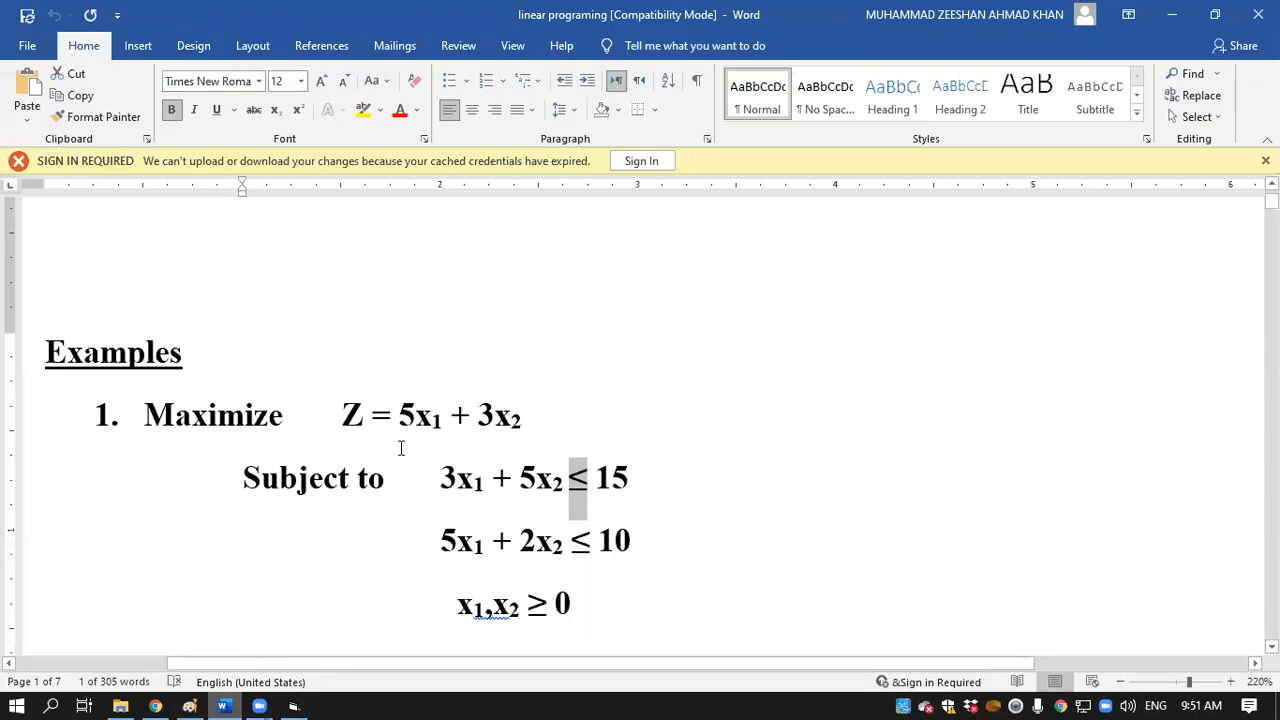
click(458, 545)
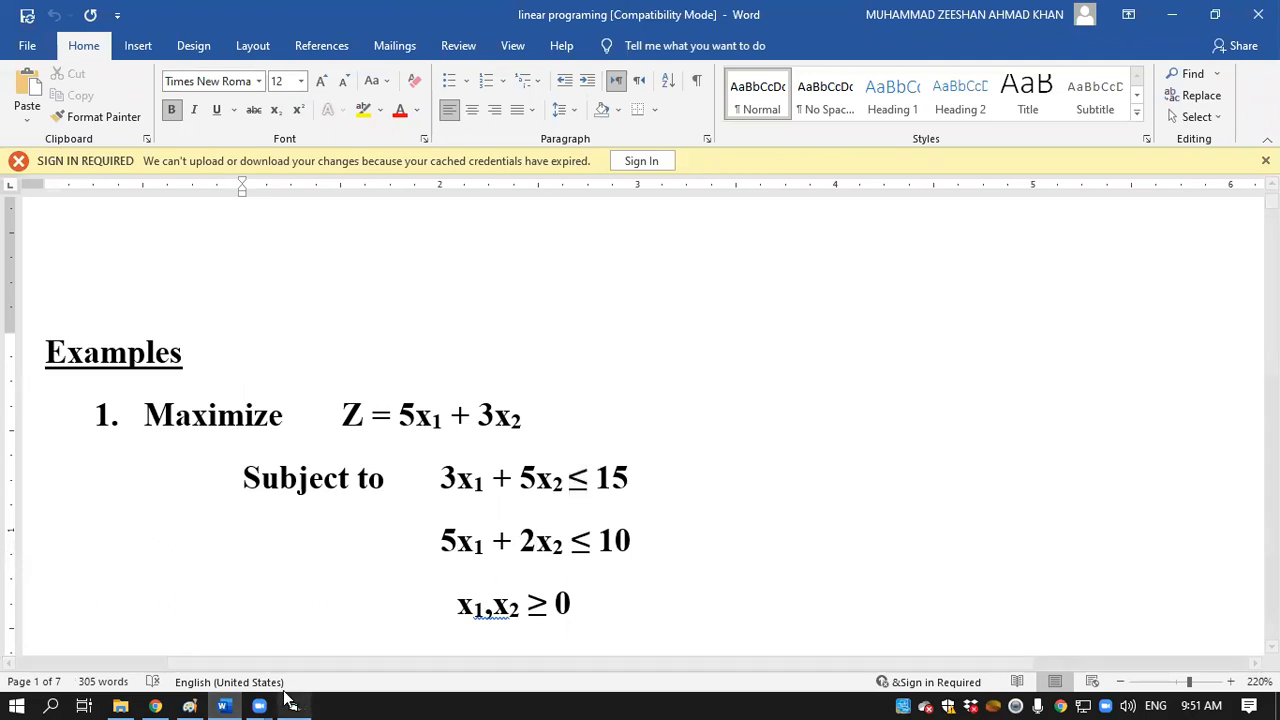
click(292, 702)
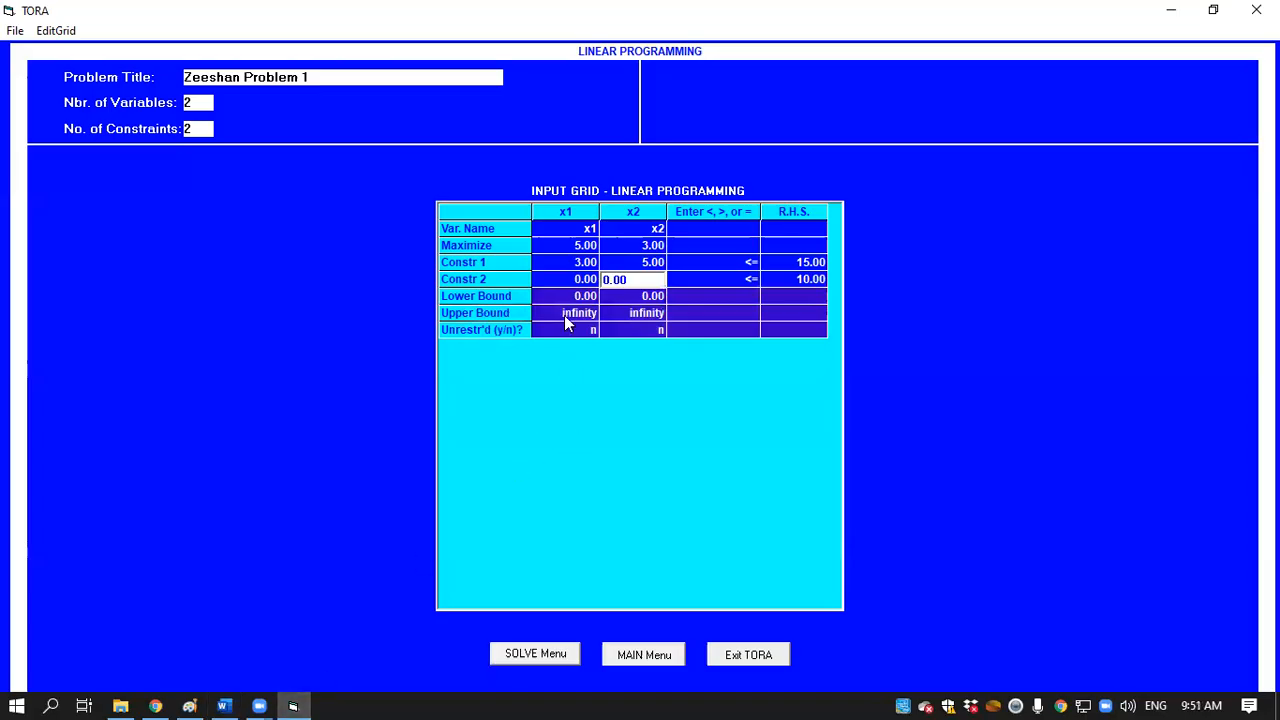
click(590, 280)
text(5)
click(640, 285)
text(2)
key(Return)
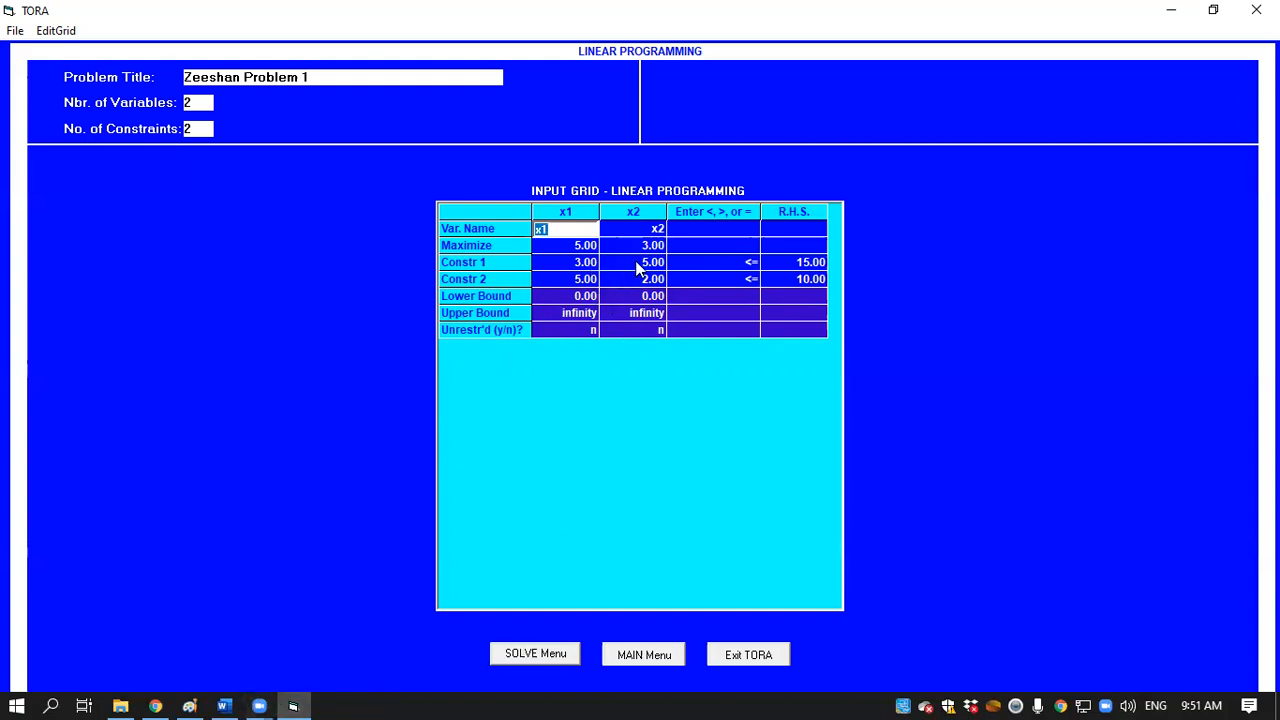
Step: Check the entered model against the Word example and proceed to TORA's solve options without saving the data
click(226, 705)
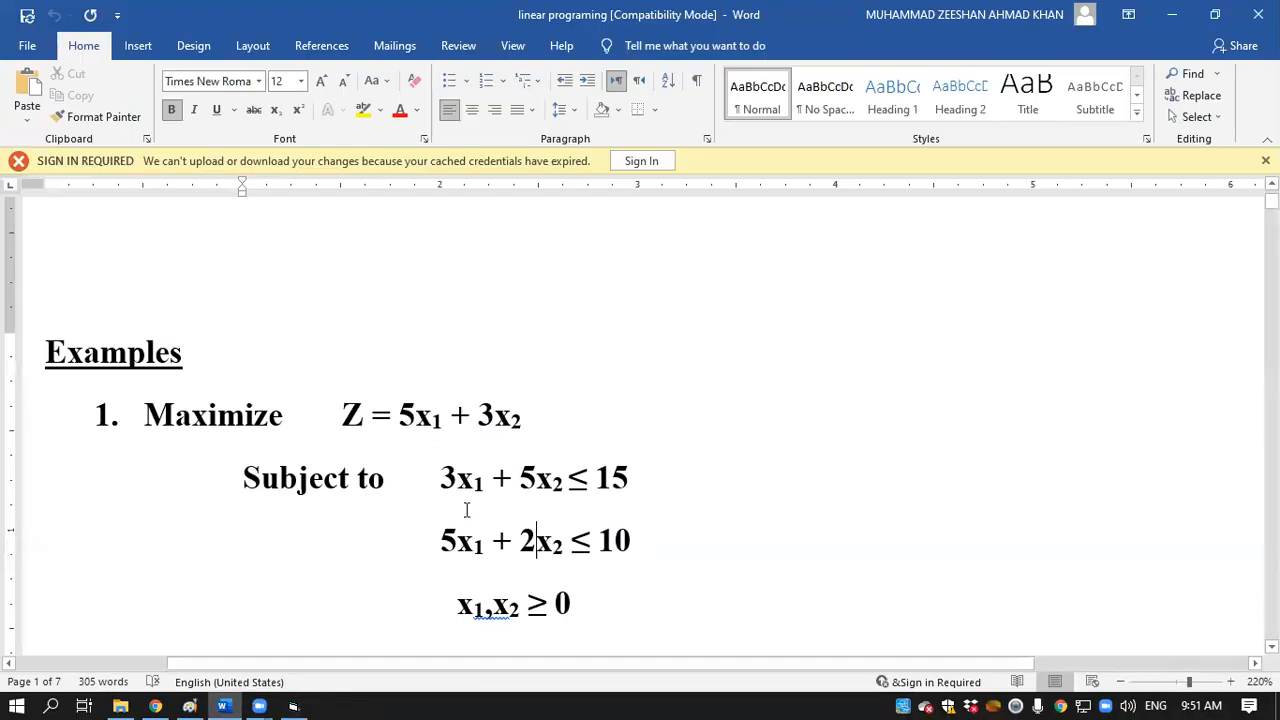
click(293, 705)
click(540, 655)
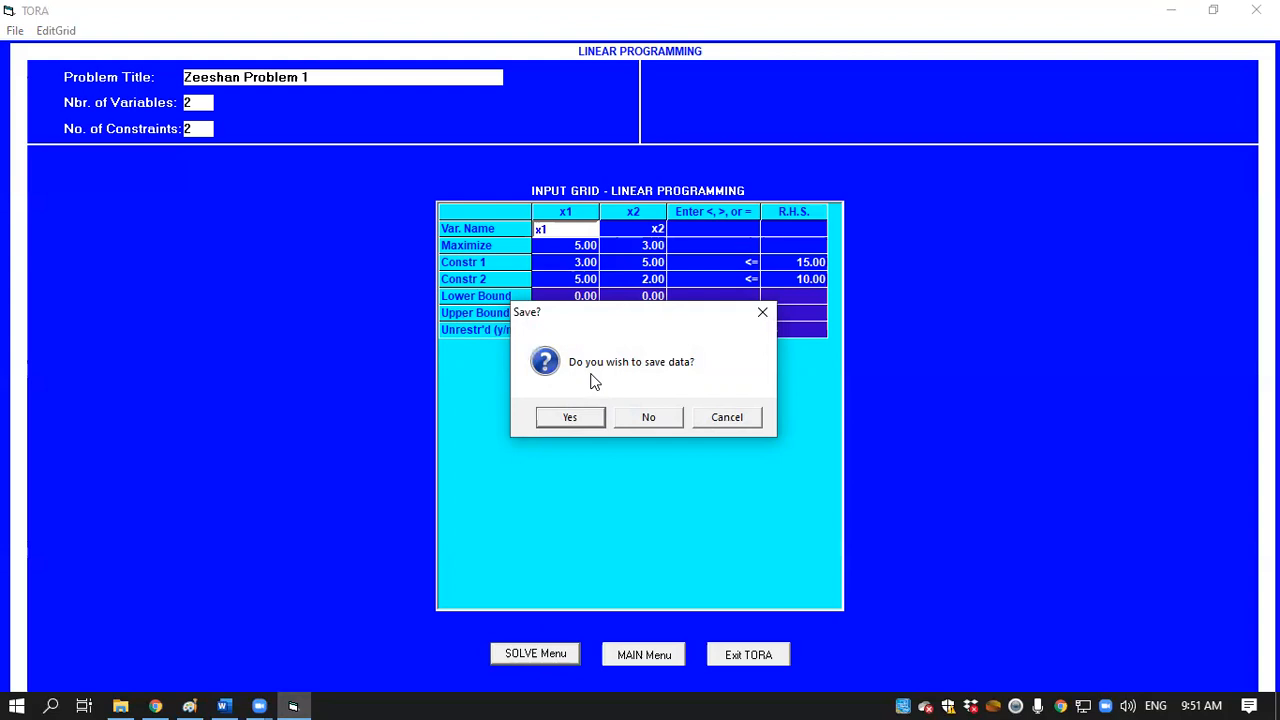
click(658, 418)
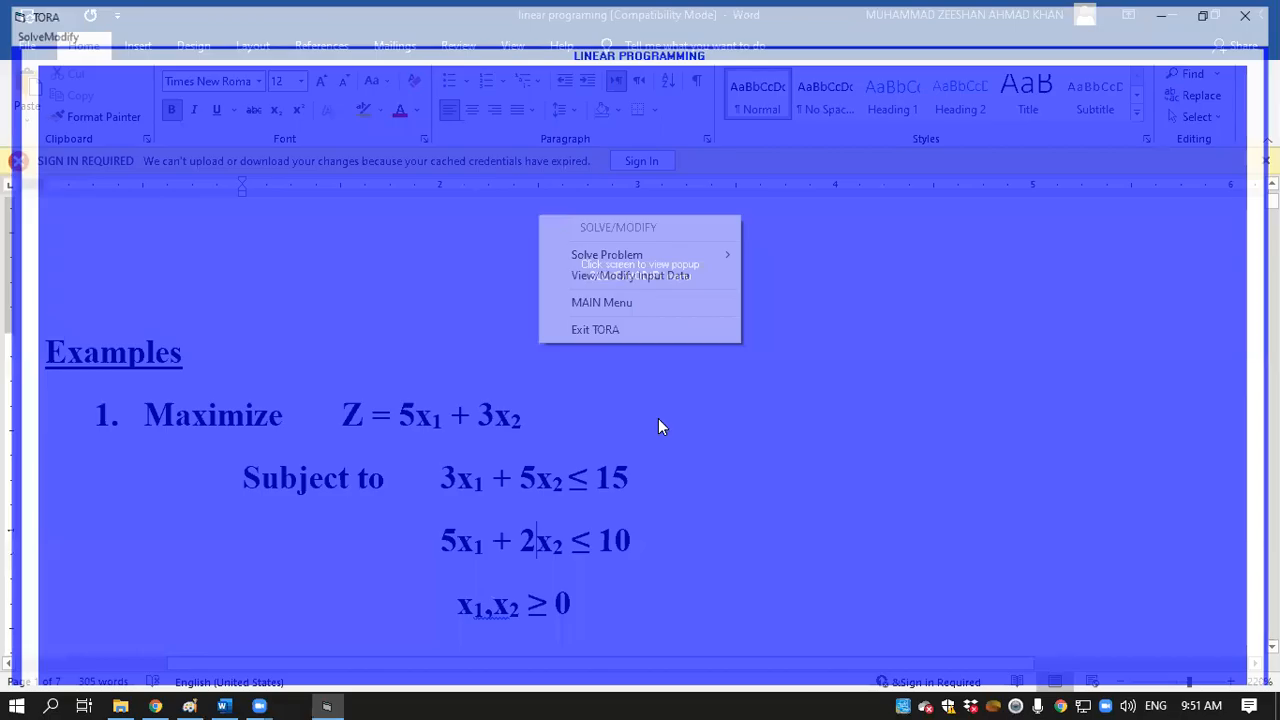
Step: Choose the graphical solution method and go to its output screen with decimal notation, N of 5 and D of 2
mouse_move(598, 263)
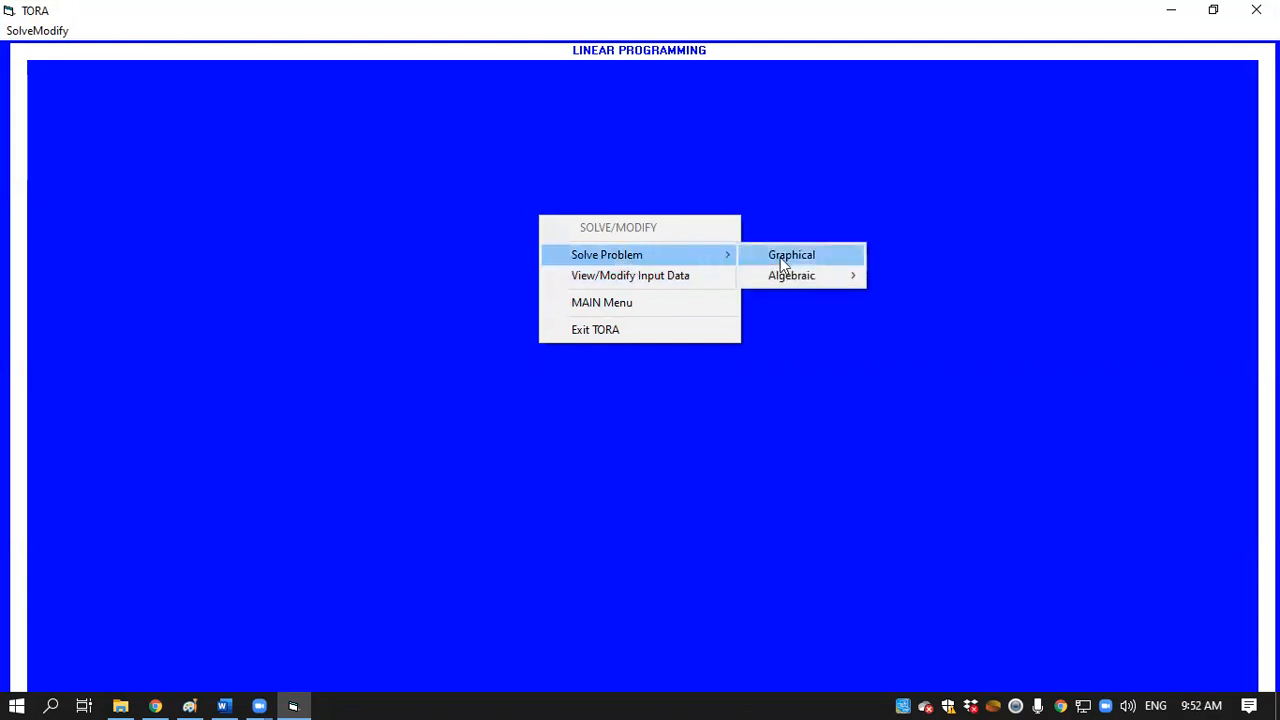
mouse_move(808, 278)
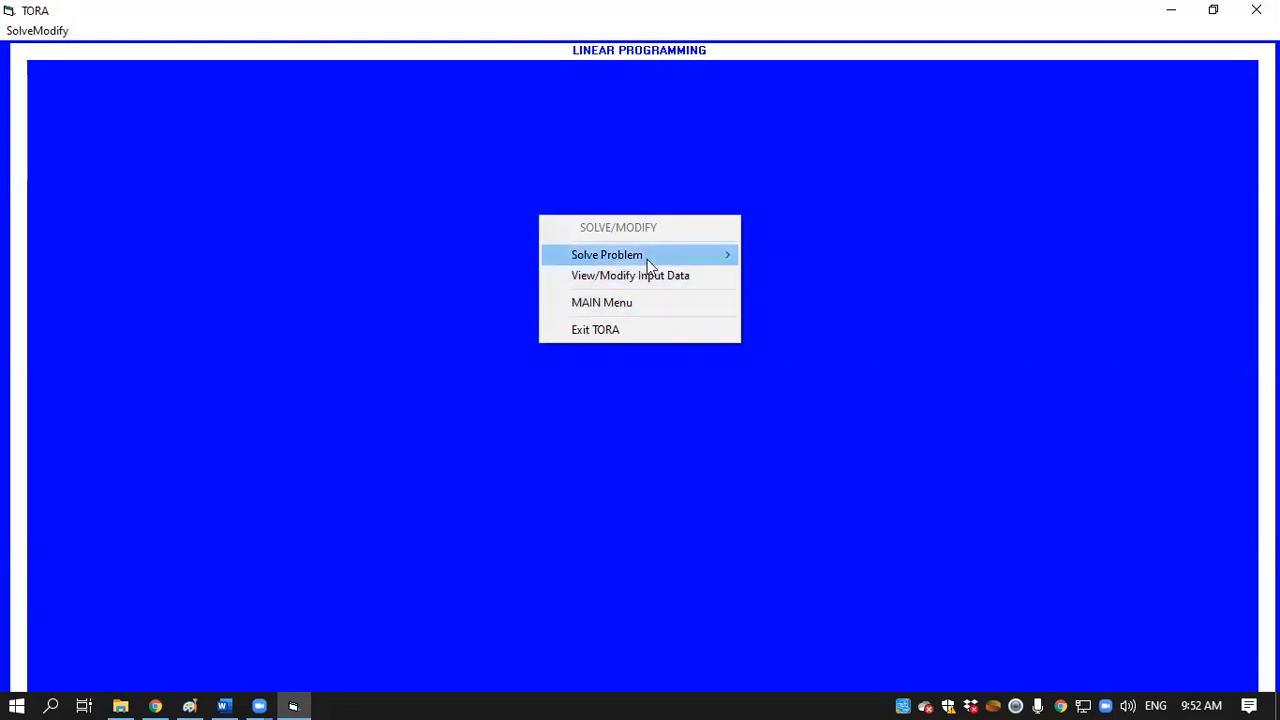
mouse_move(645, 260)
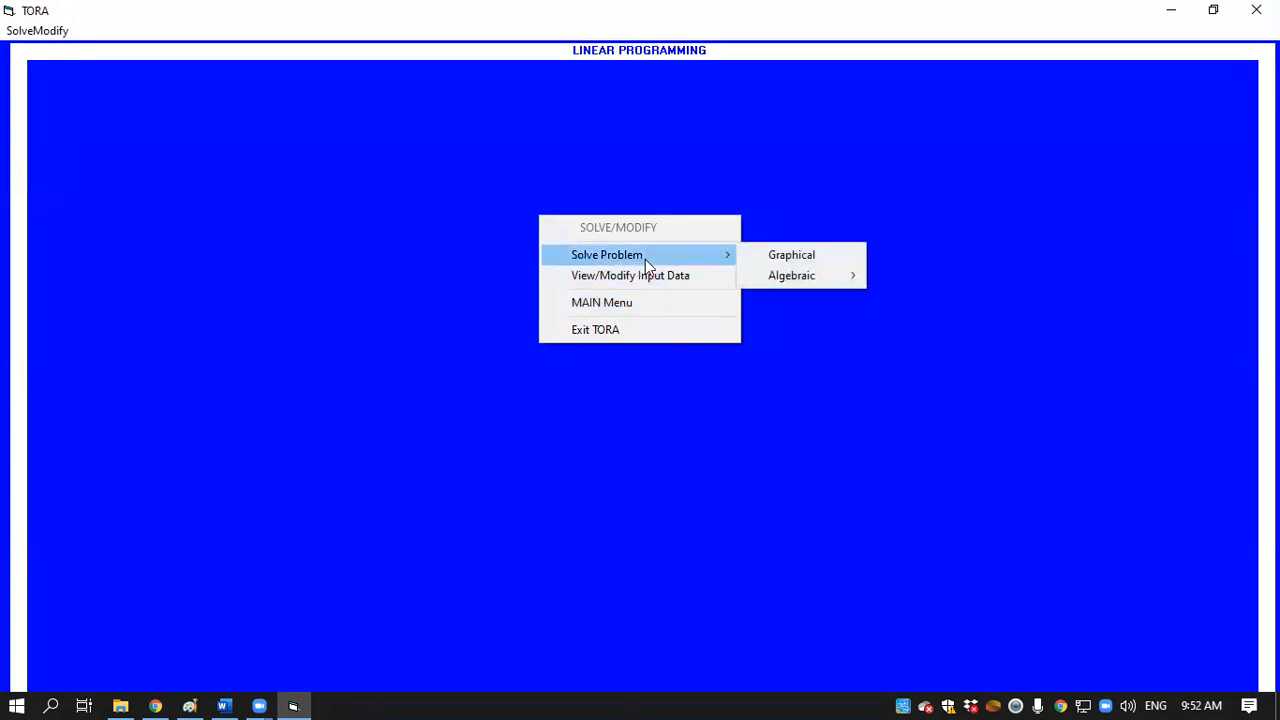
click(822, 256)
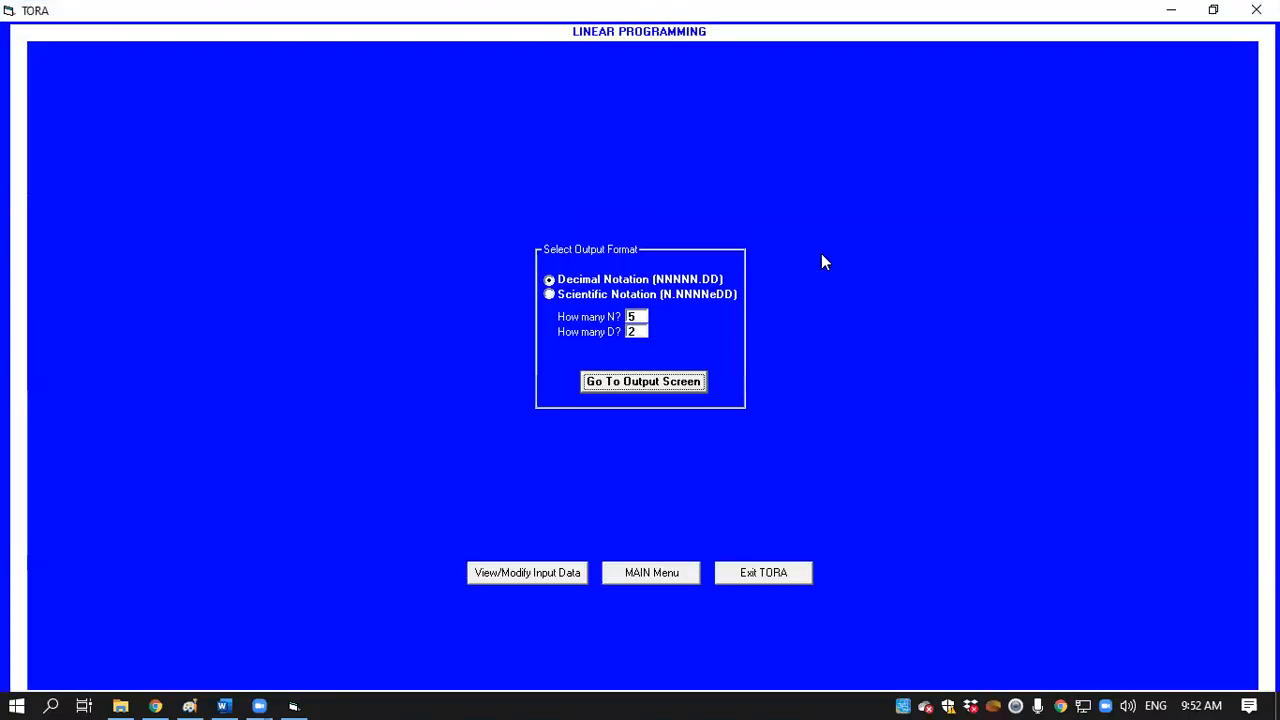
click(656, 388)
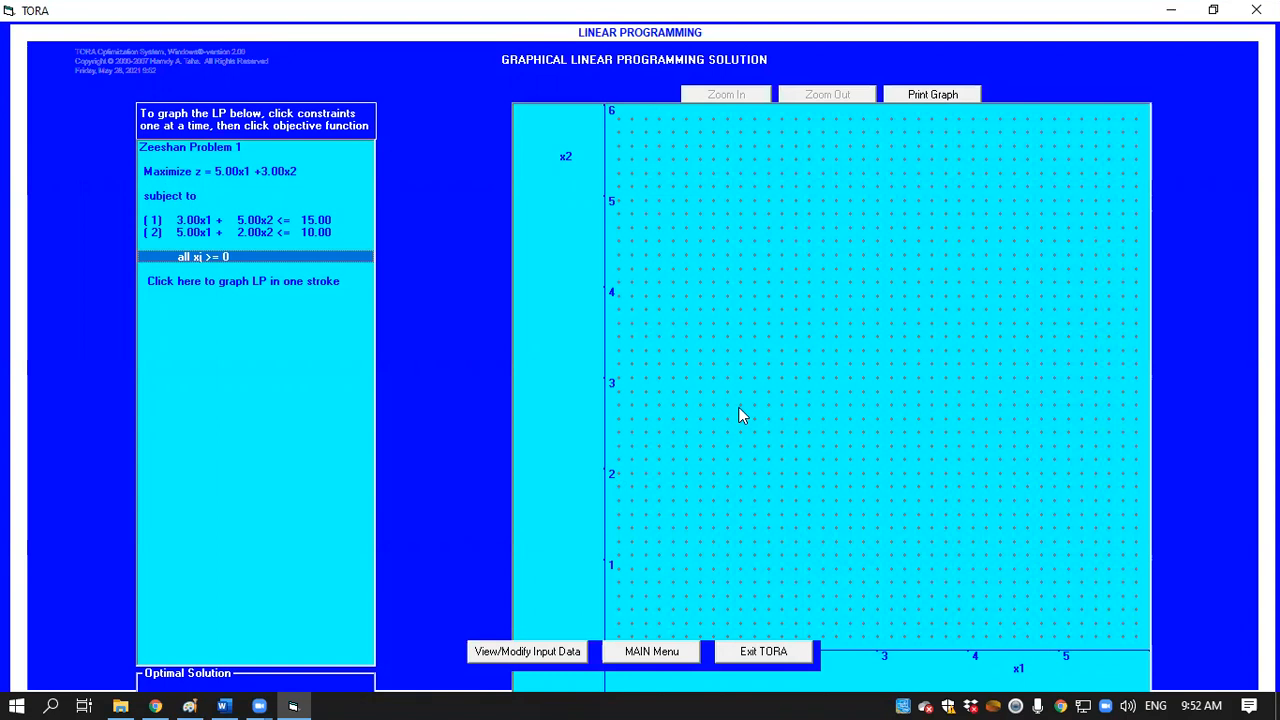
Step: Graph constraint 1, constraint 2 and the objective function z = 5x1 + 3x2 one at a time
click(228, 226)
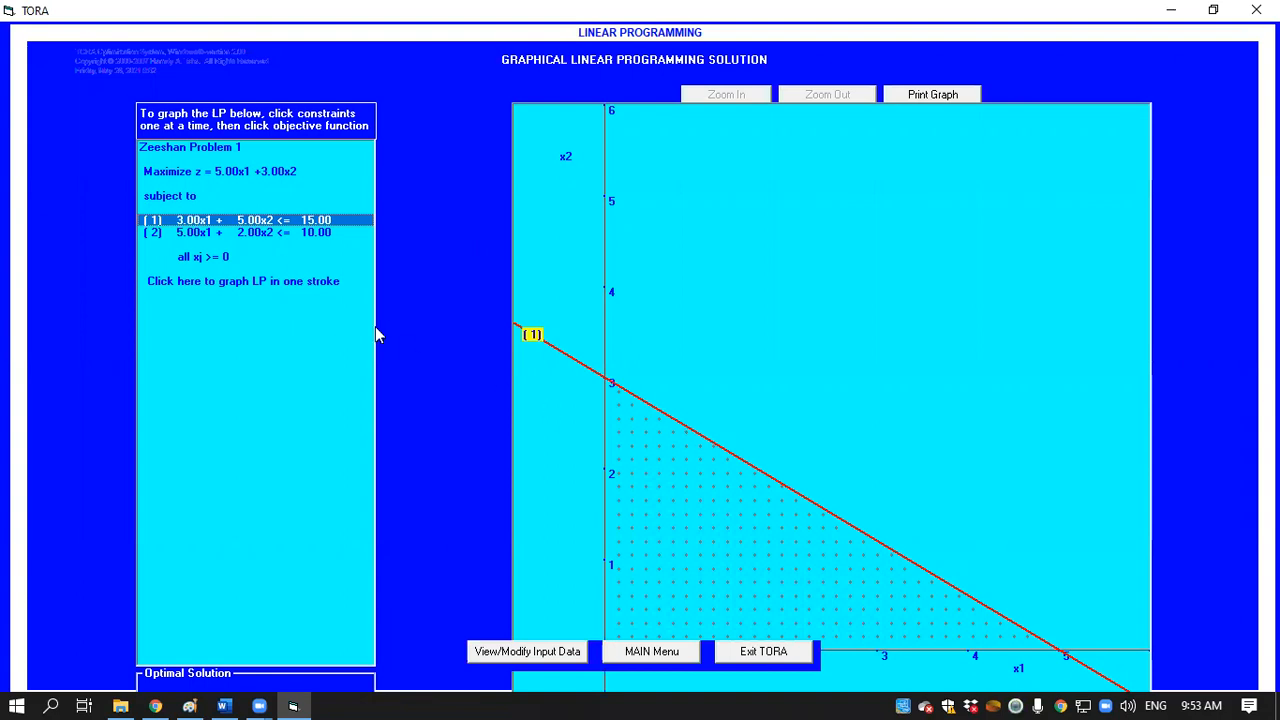
click(211, 236)
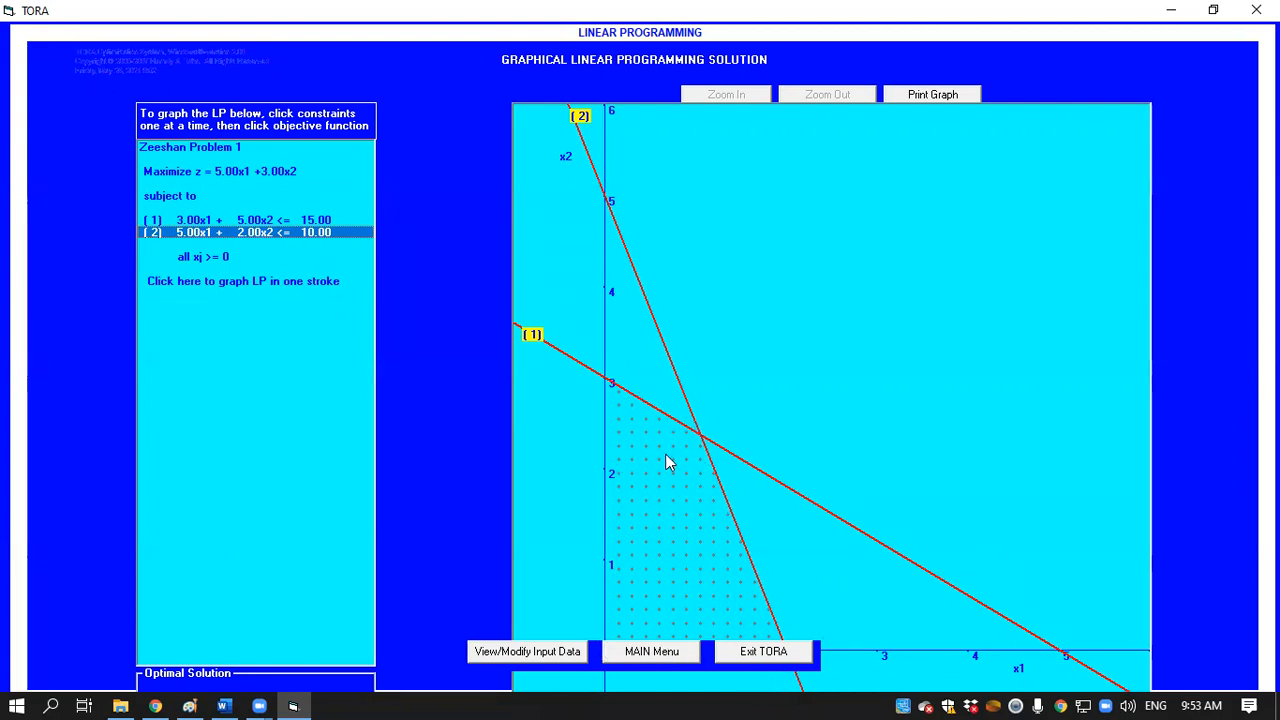
click(238, 175)
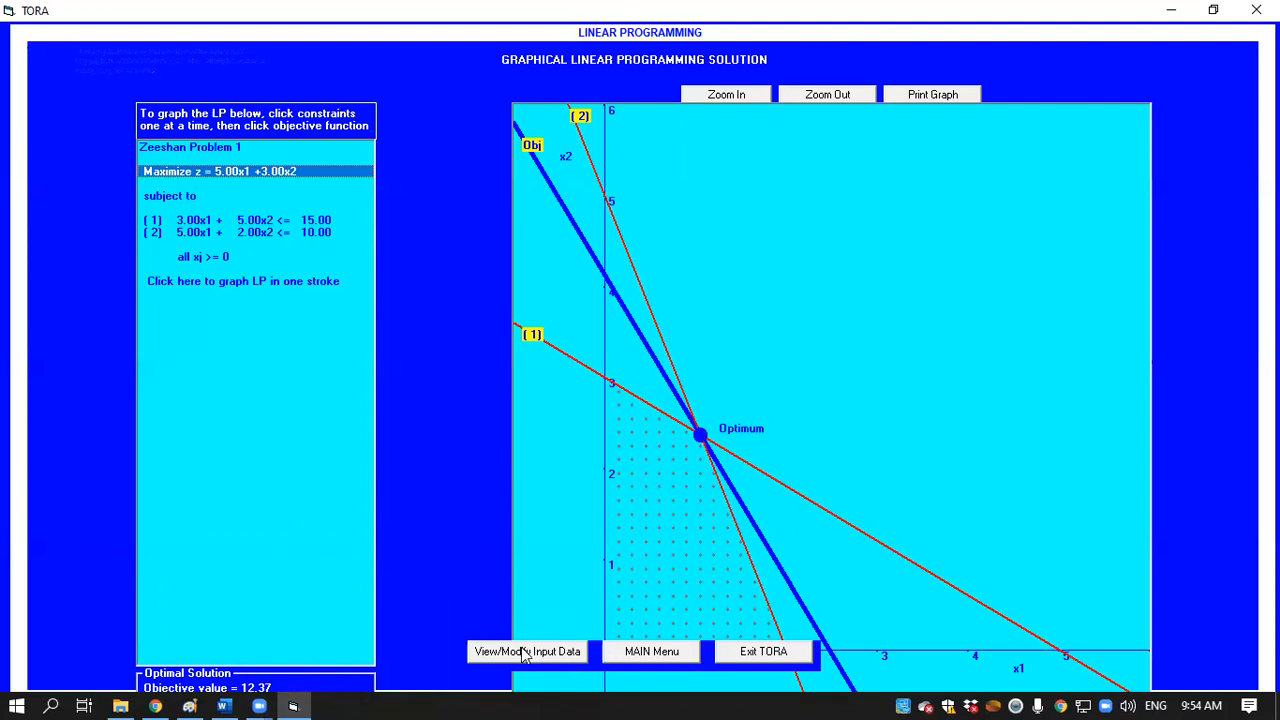
Step: Leave the graphical solution for the input data and proceed to the solve options without saving the data
click(557, 660)
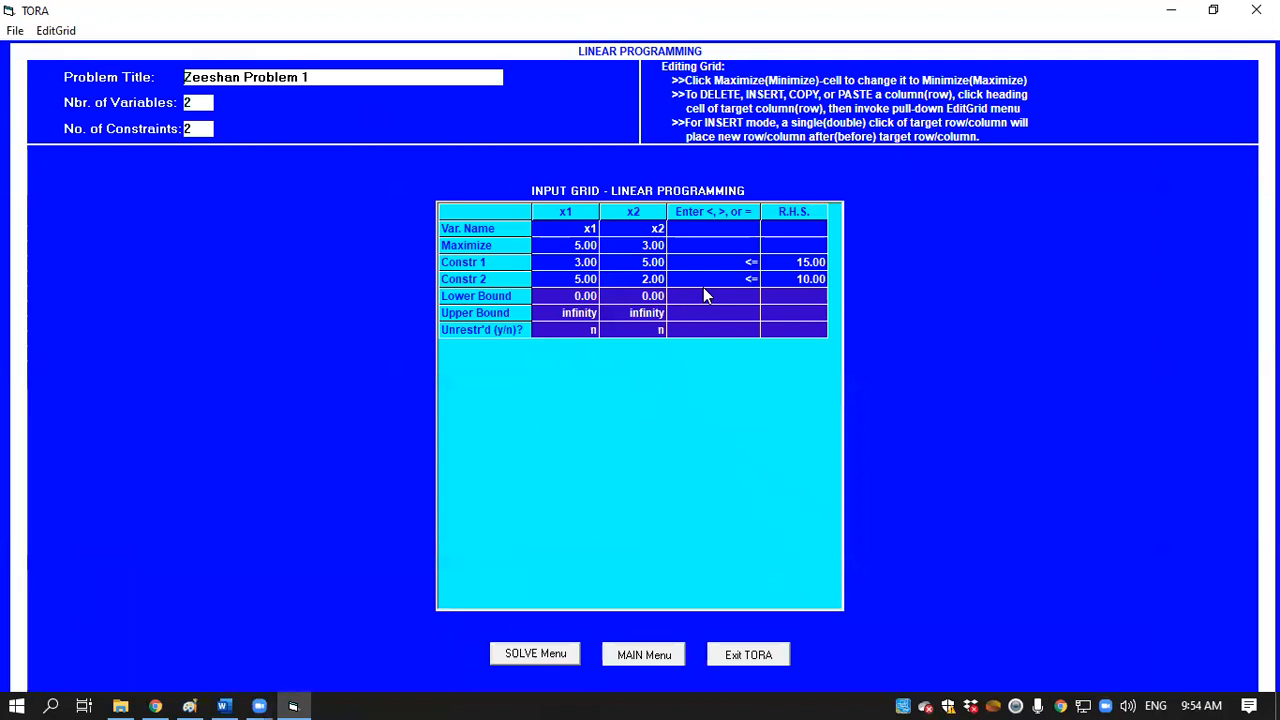
click(549, 654)
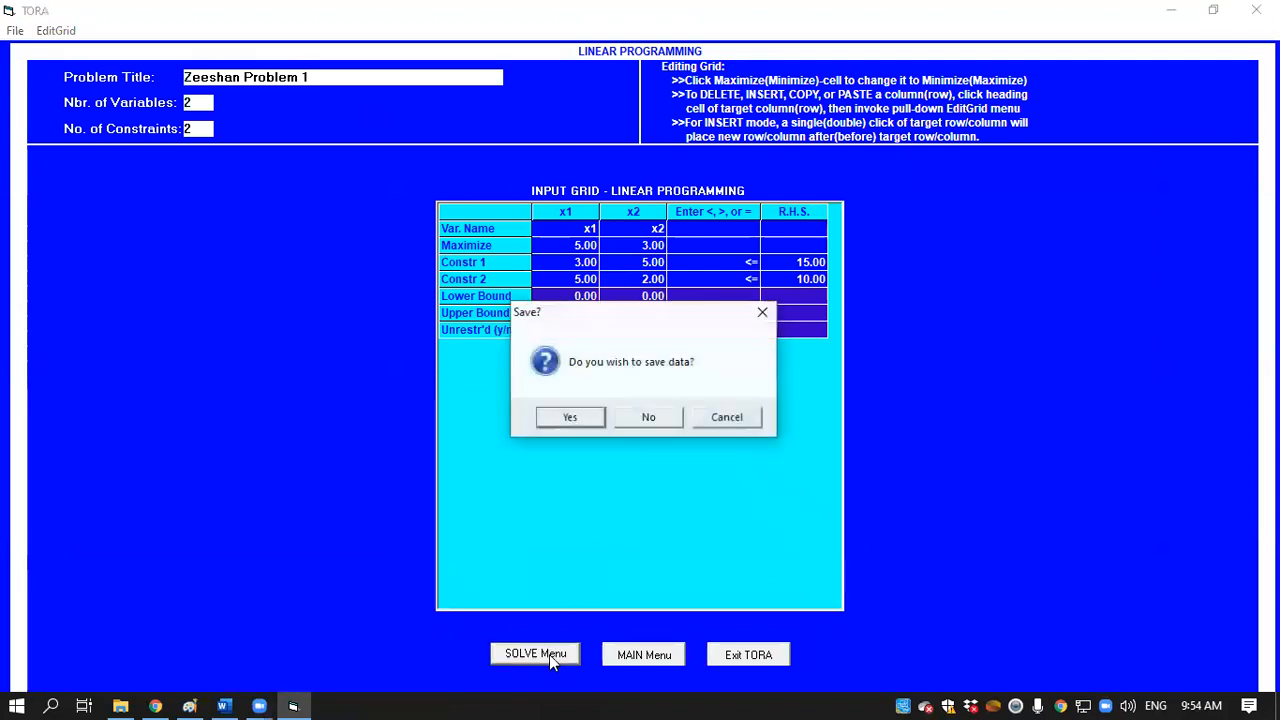
click(648, 418)
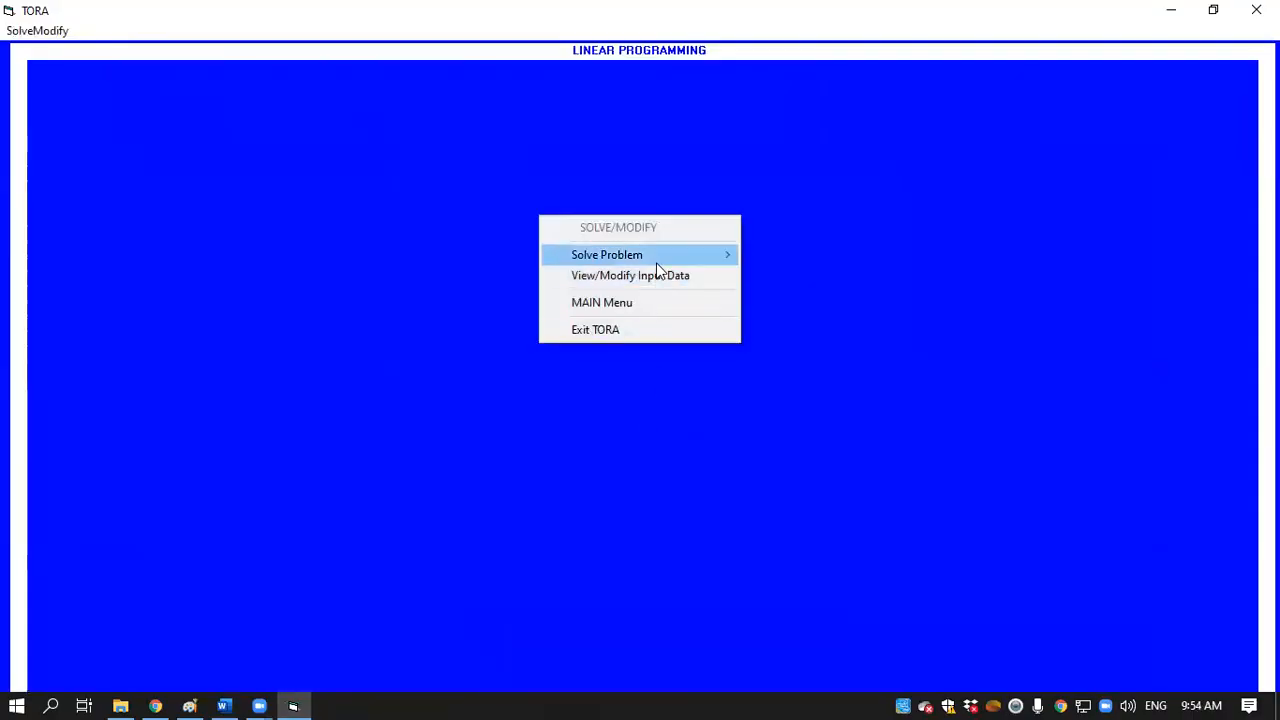
Step: Choose the algebraic iterations with the all-slack starting solution and go to the output screen with decimal notation, N of 5 and D of 2
mouse_move(654, 259)
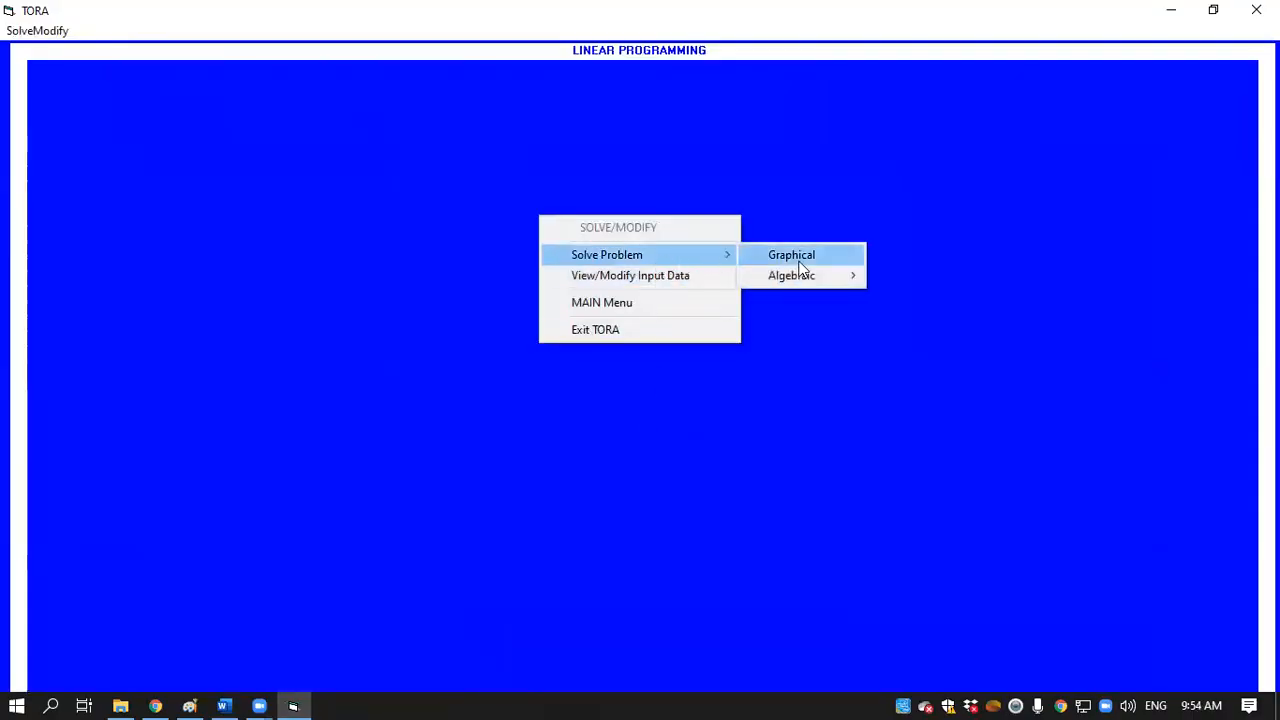
mouse_move(813, 278)
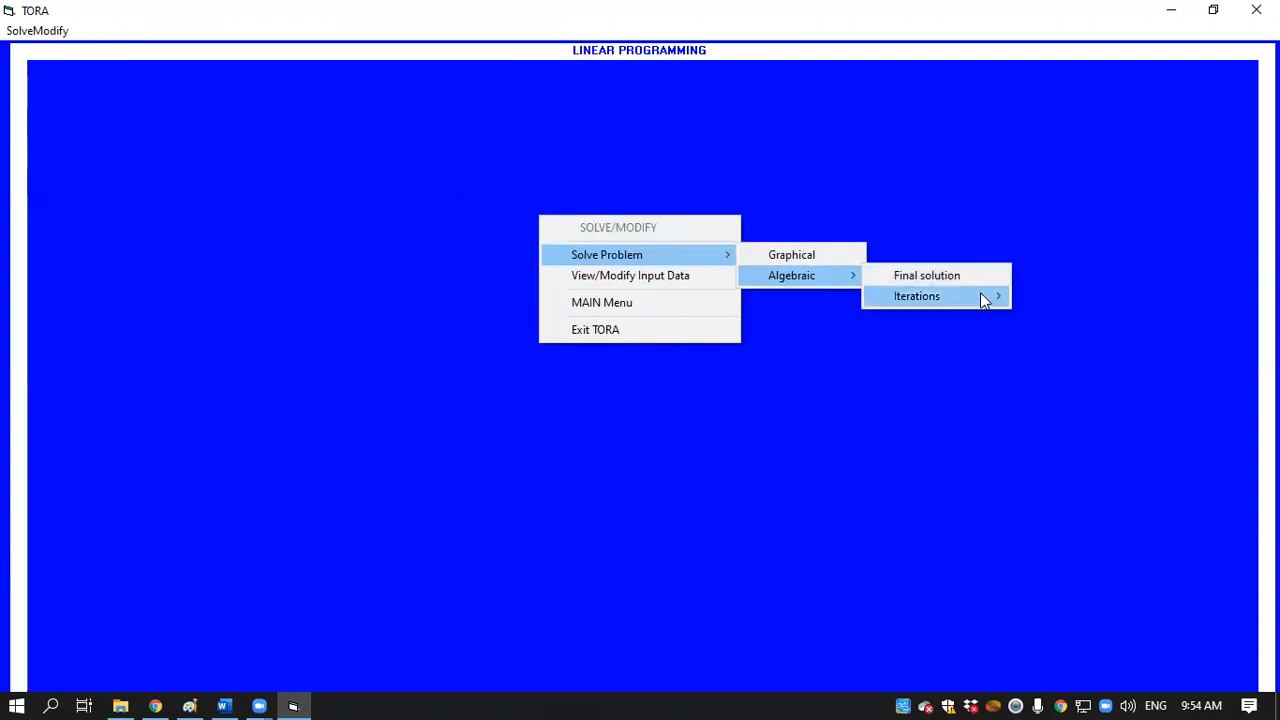
mouse_move(993, 301)
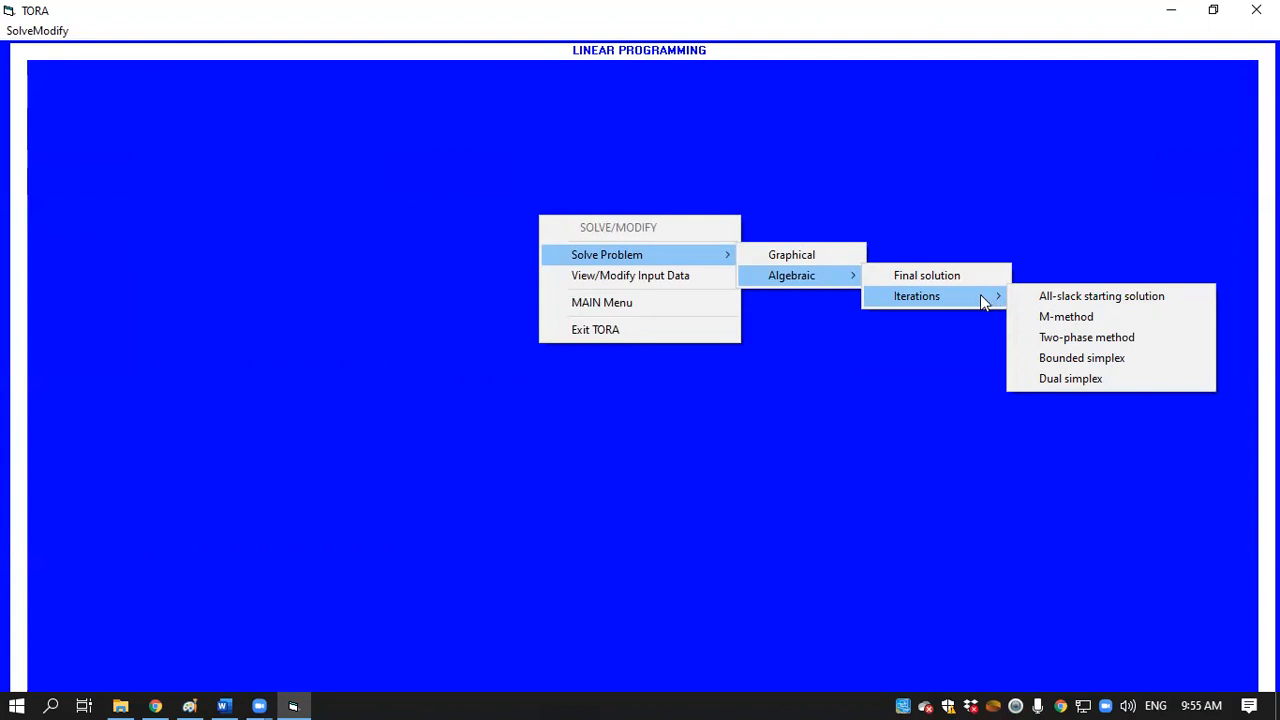
click(1175, 298)
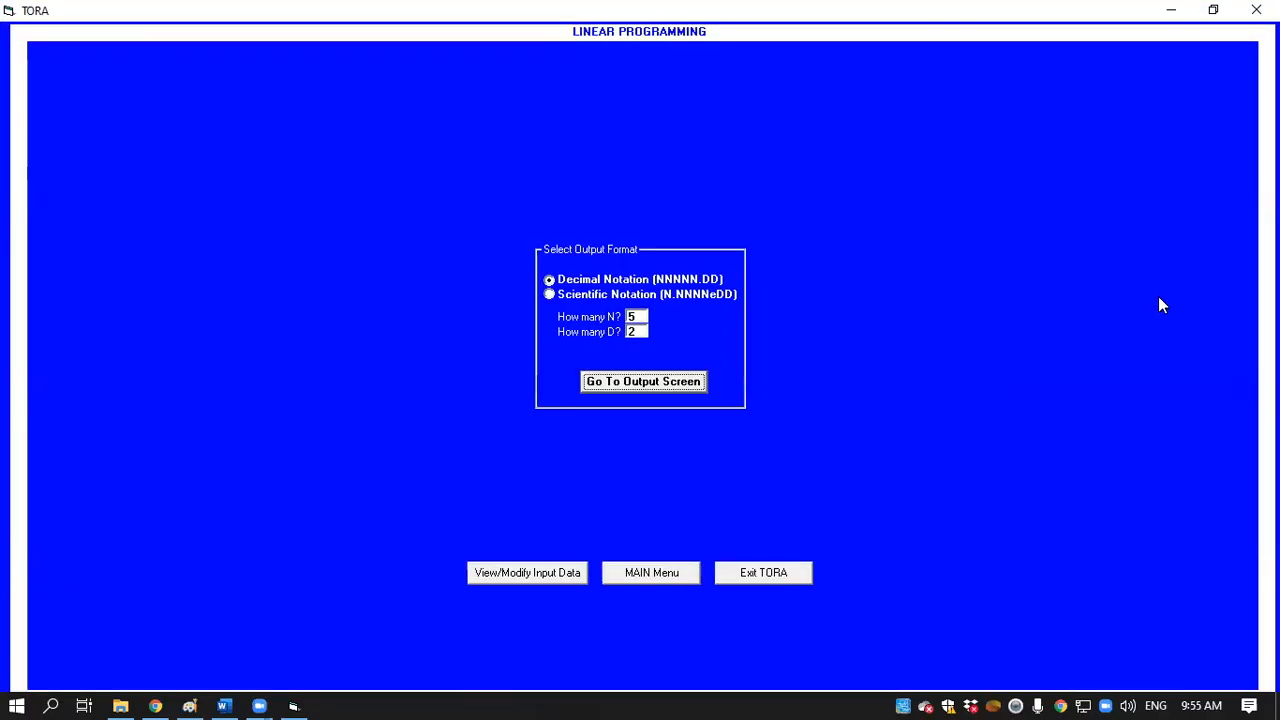
click(645, 384)
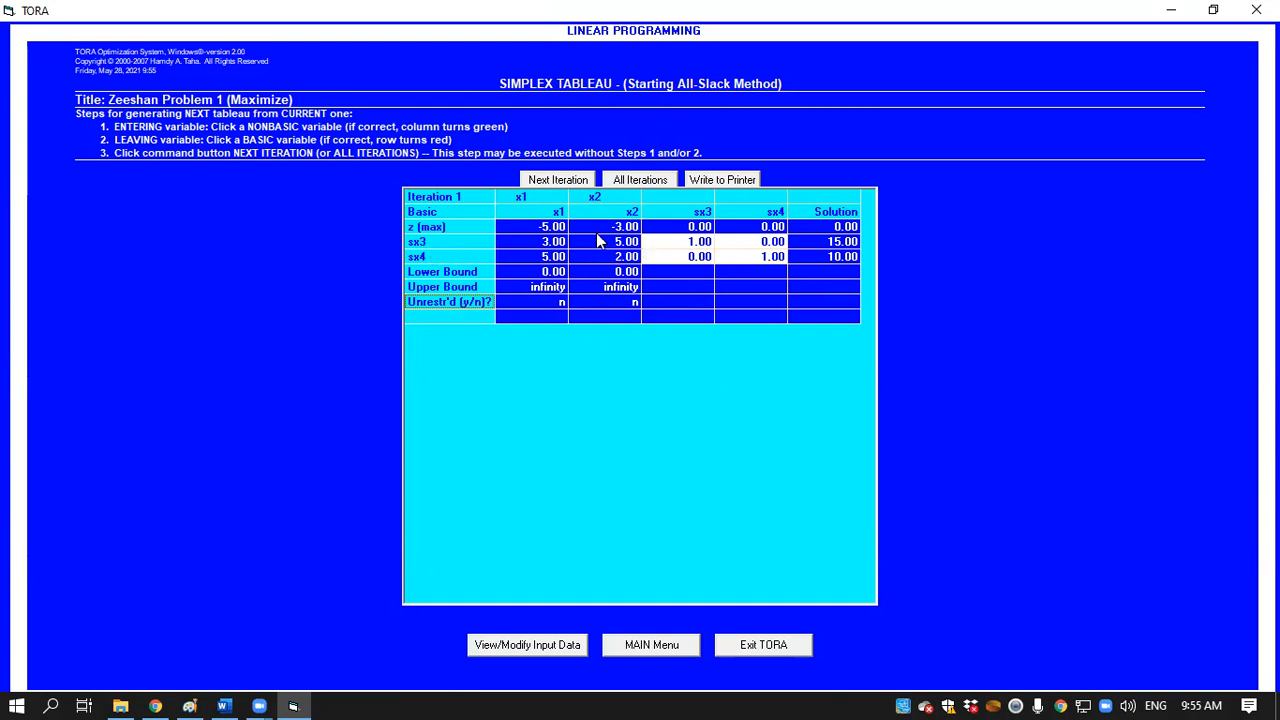
Step: Generate all iterations of the simplex tableau and review the final one, dismissing any message windows
click(650, 182)
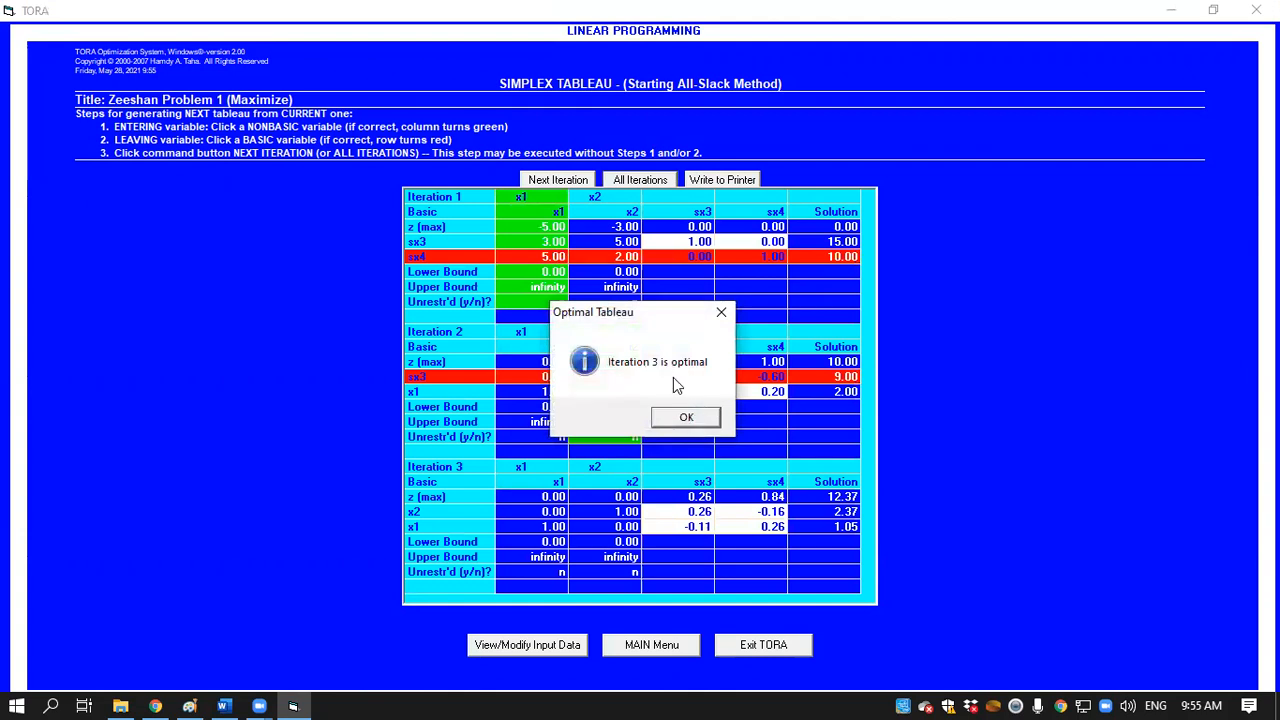
click(686, 418)
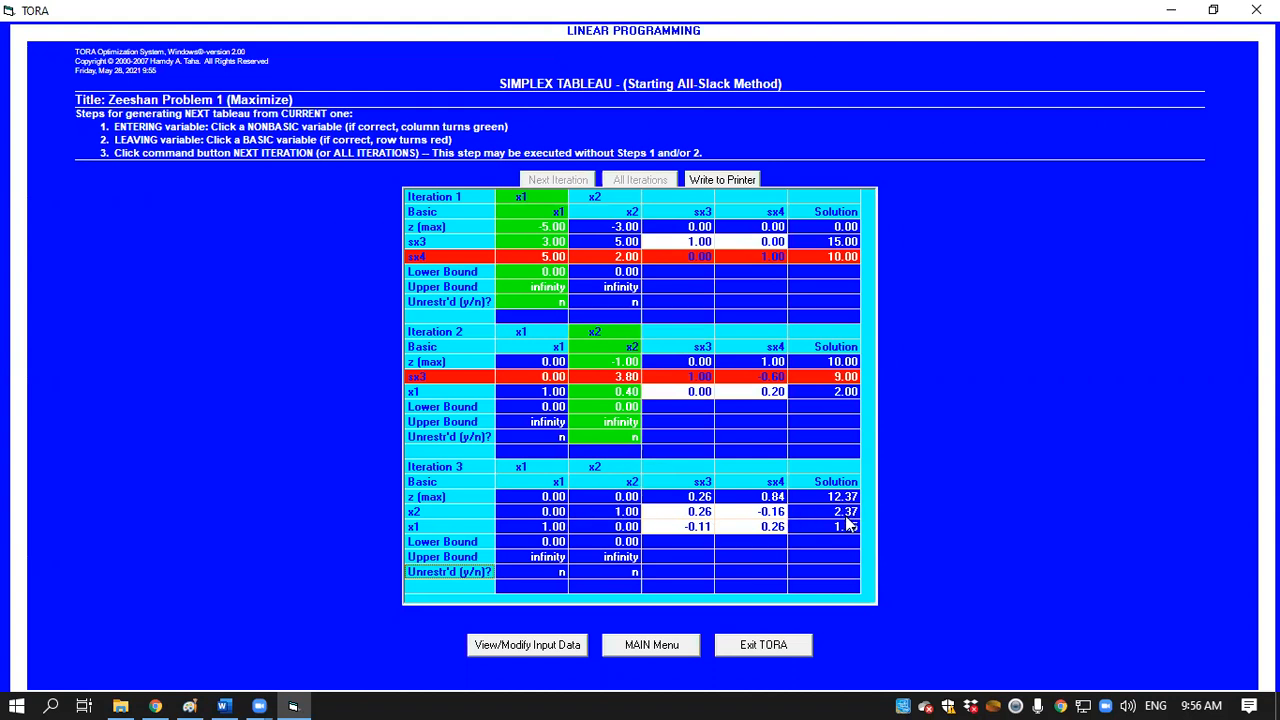
click(546, 533)
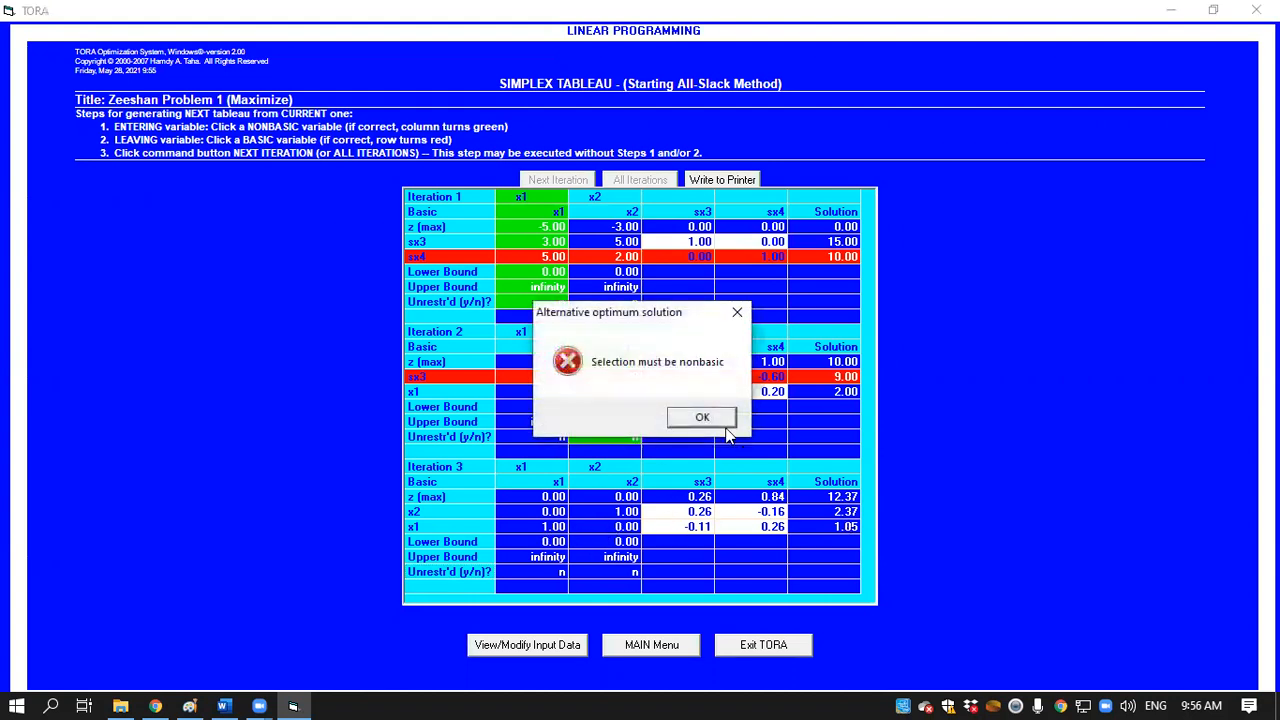
click(736, 313)
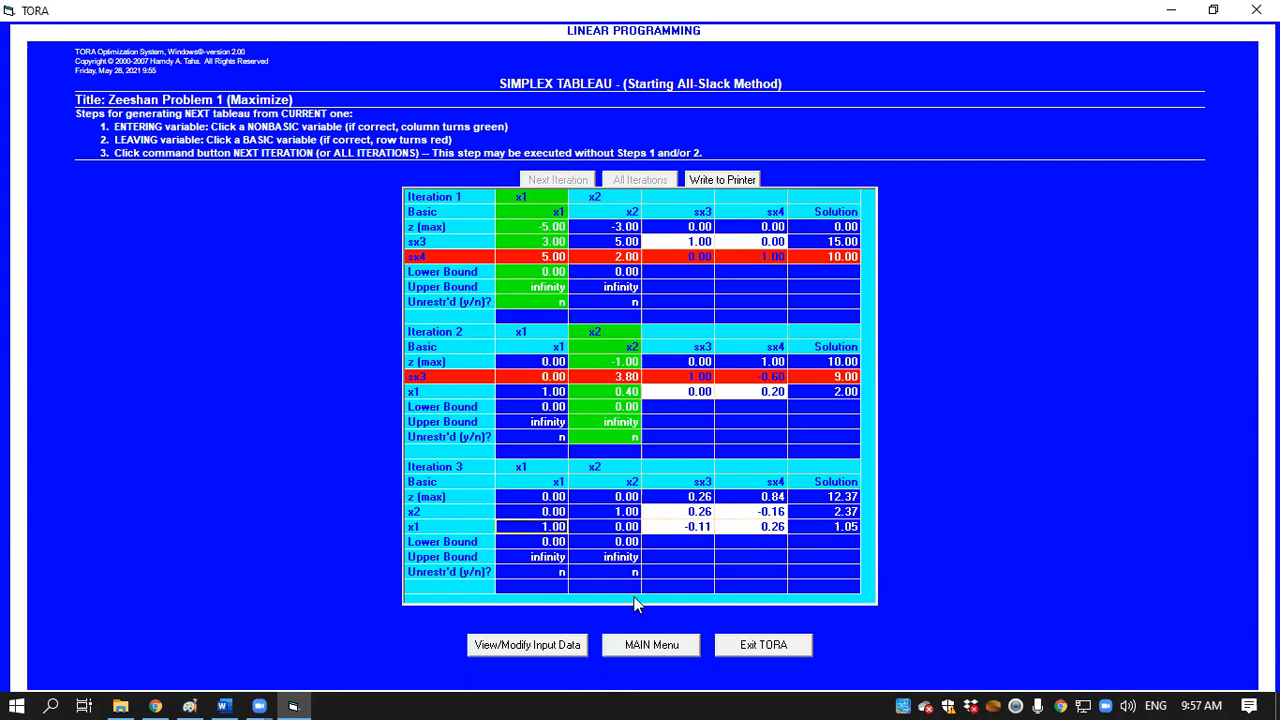
Step: Leave the simplex tableau for the input data and return to the solve options without saving the data
click(558, 646)
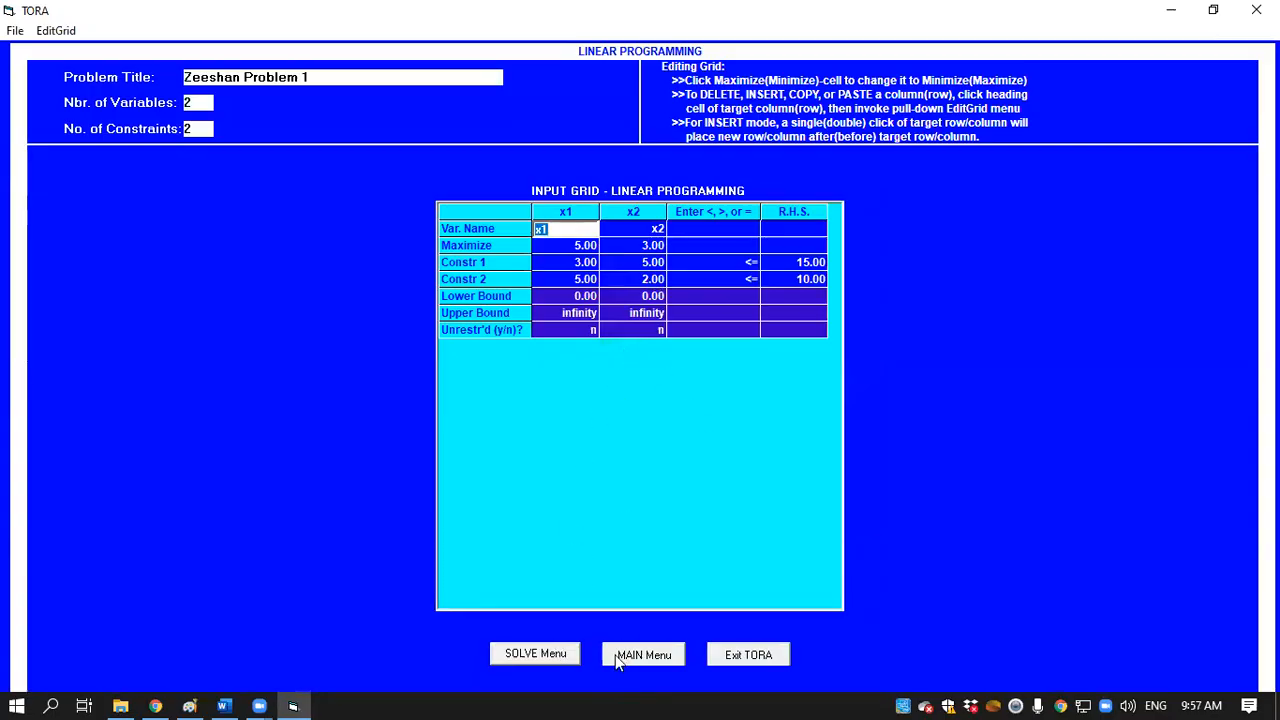
click(560, 655)
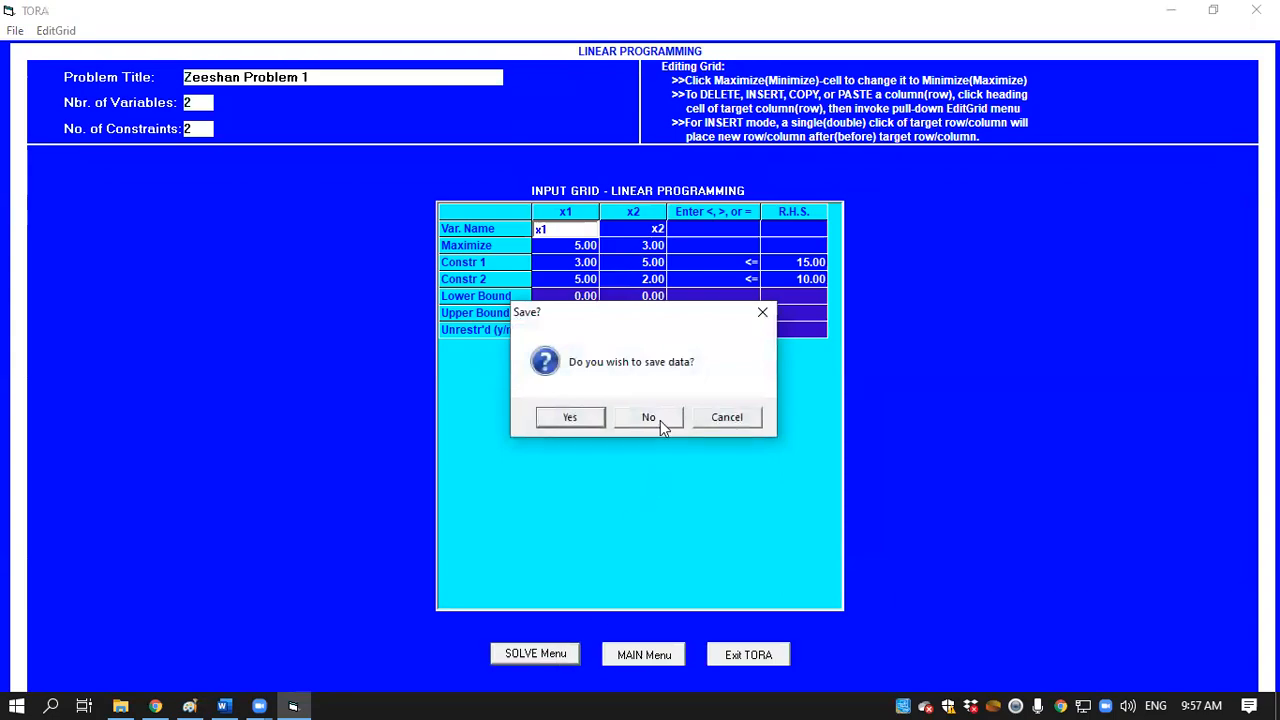
click(660, 420)
Step: Choose the algebraic final solution and show its output summary with decimal notation, N of 5 and D of 2
mouse_move(680, 255)
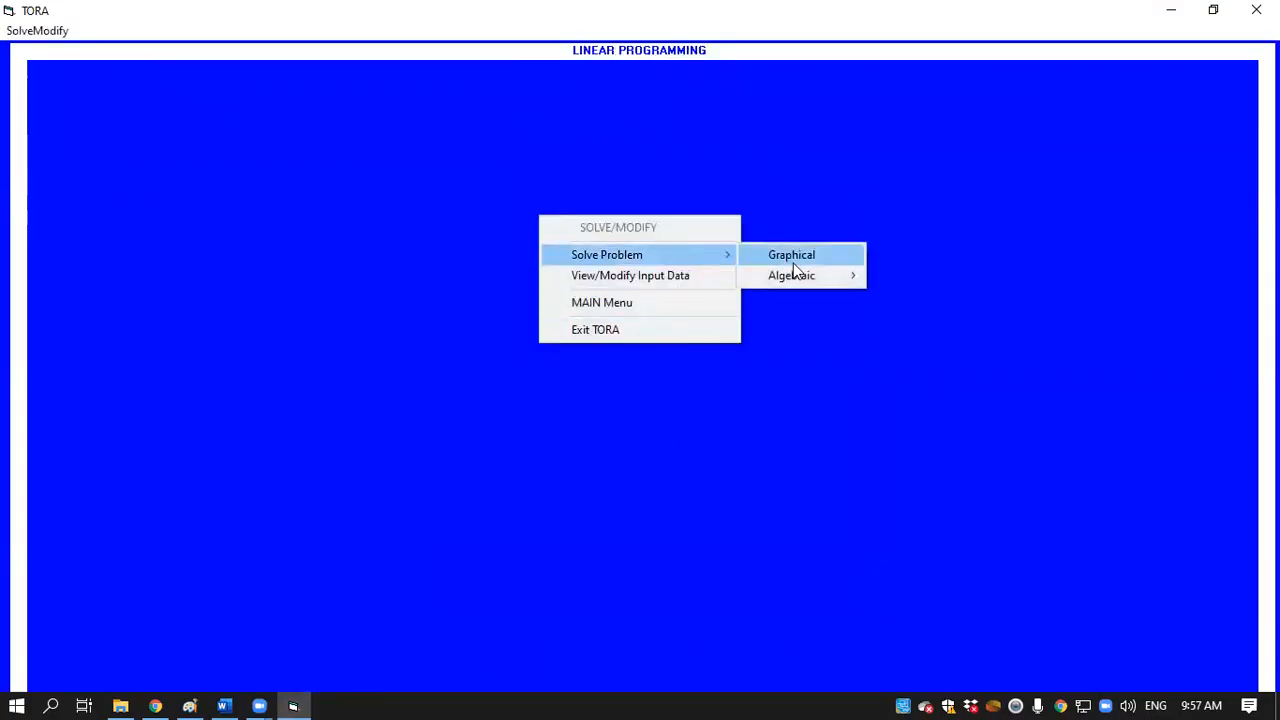
mouse_move(803, 276)
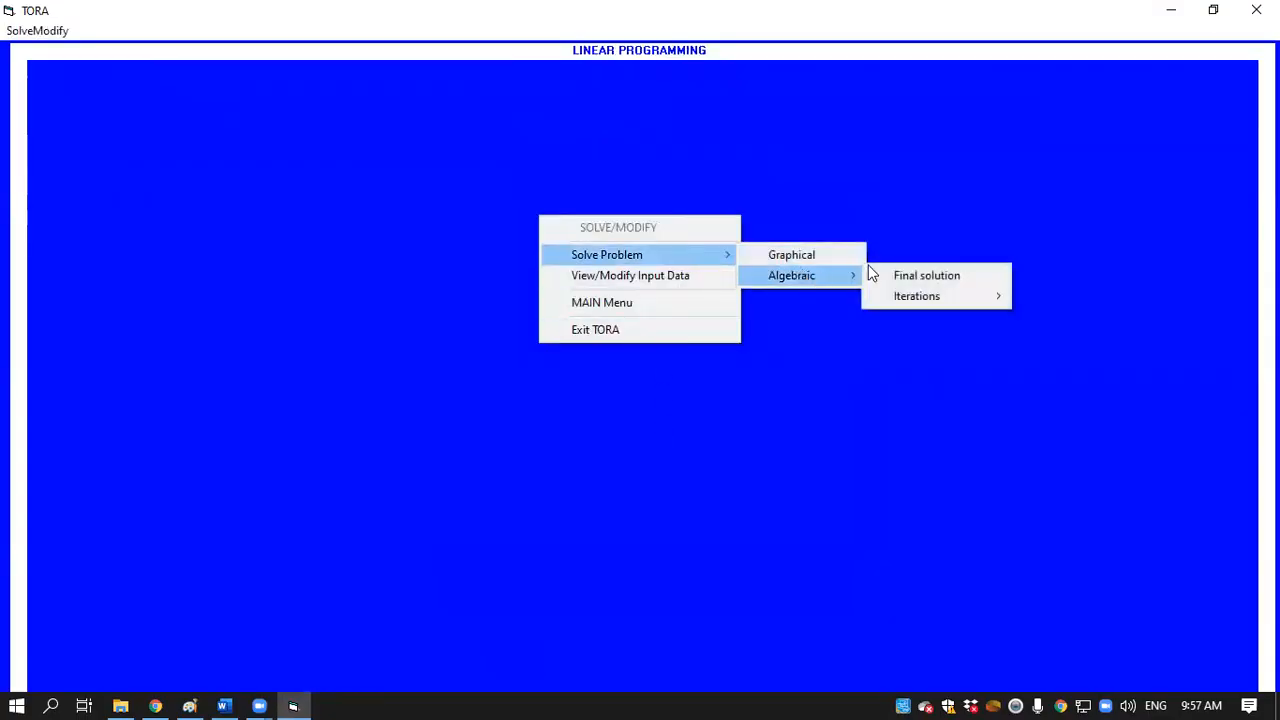
click(932, 285)
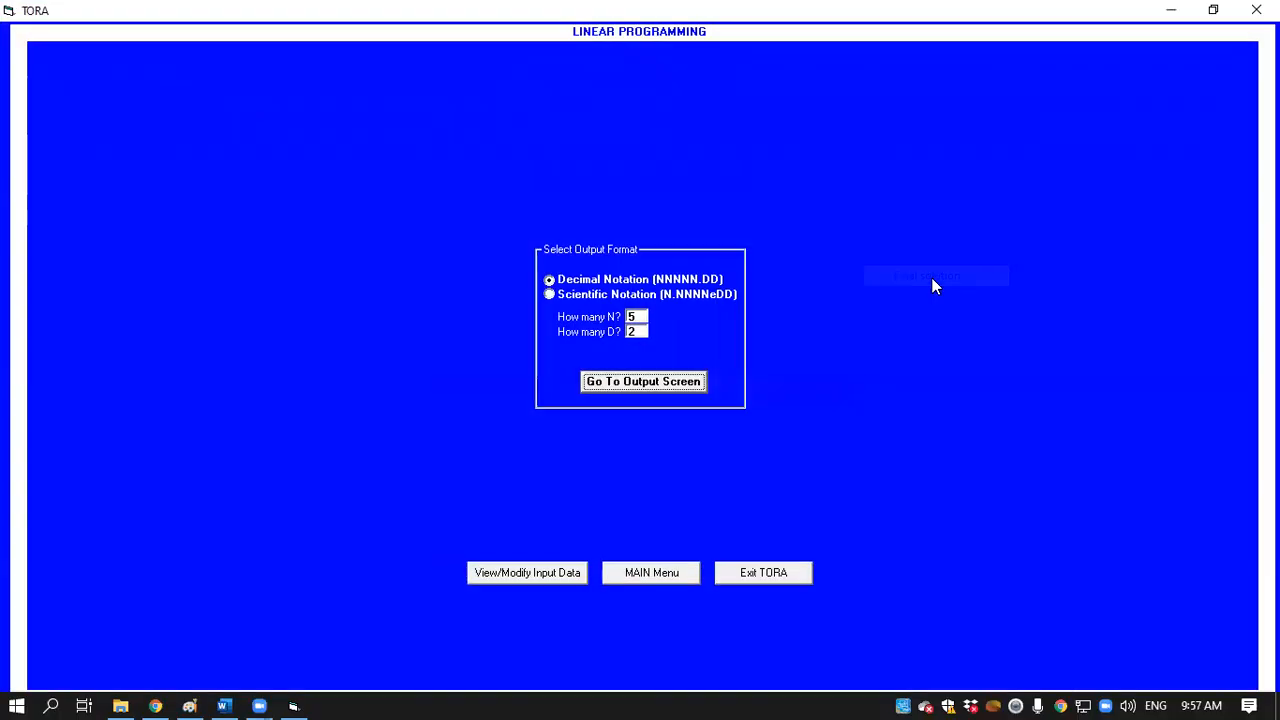
click(639, 381)
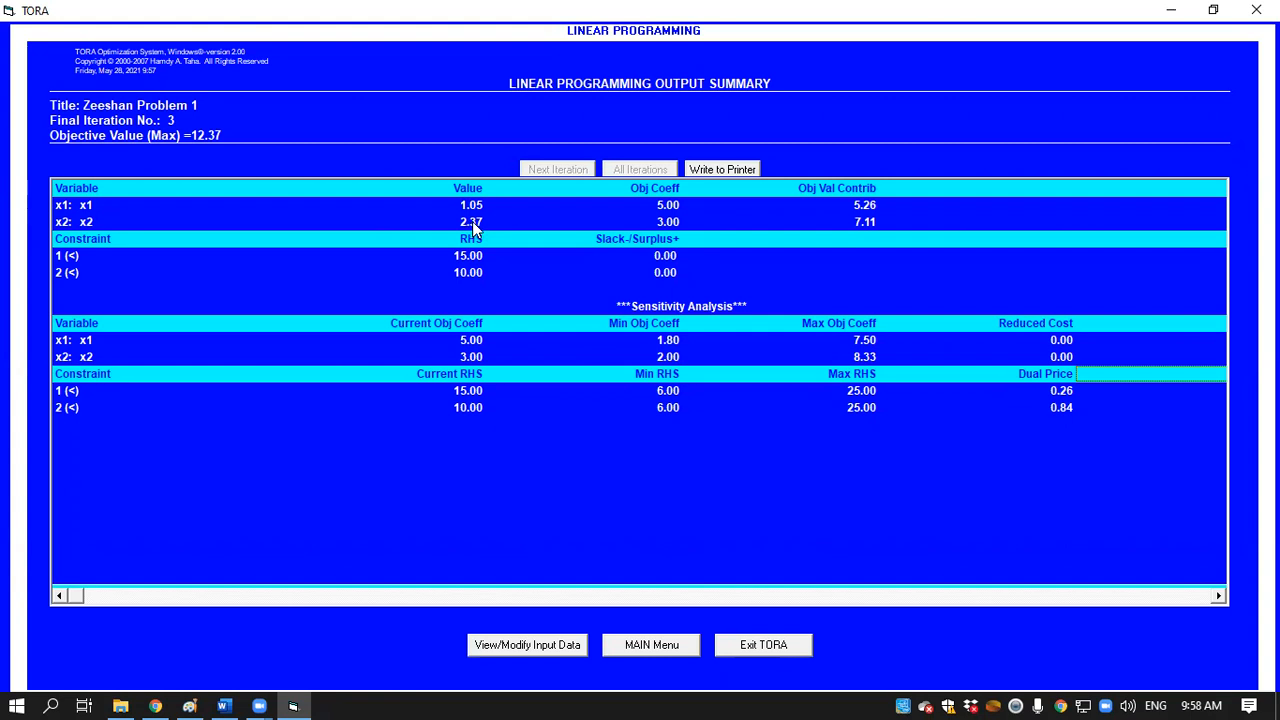
Step: Switch to Word to examine x1 and its coefficient in the first constraint, and return to TORA's output summary
click(217, 698)
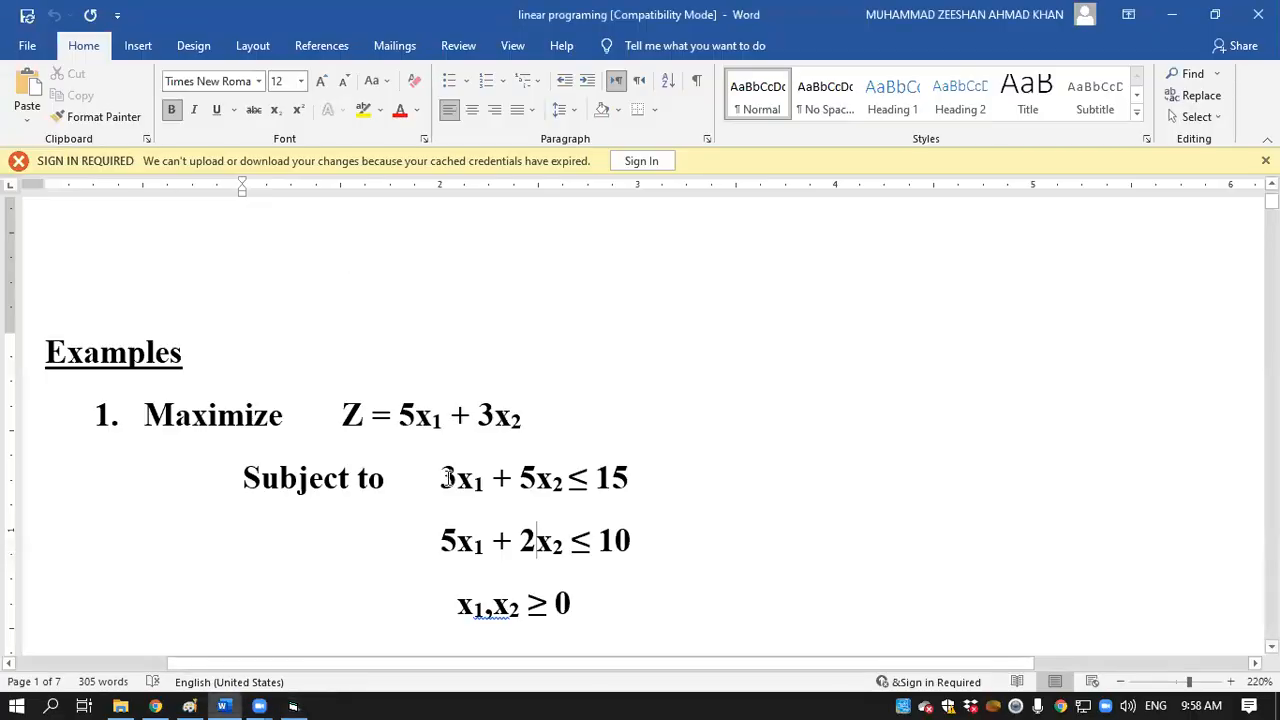
drag(486, 486, 456, 490)
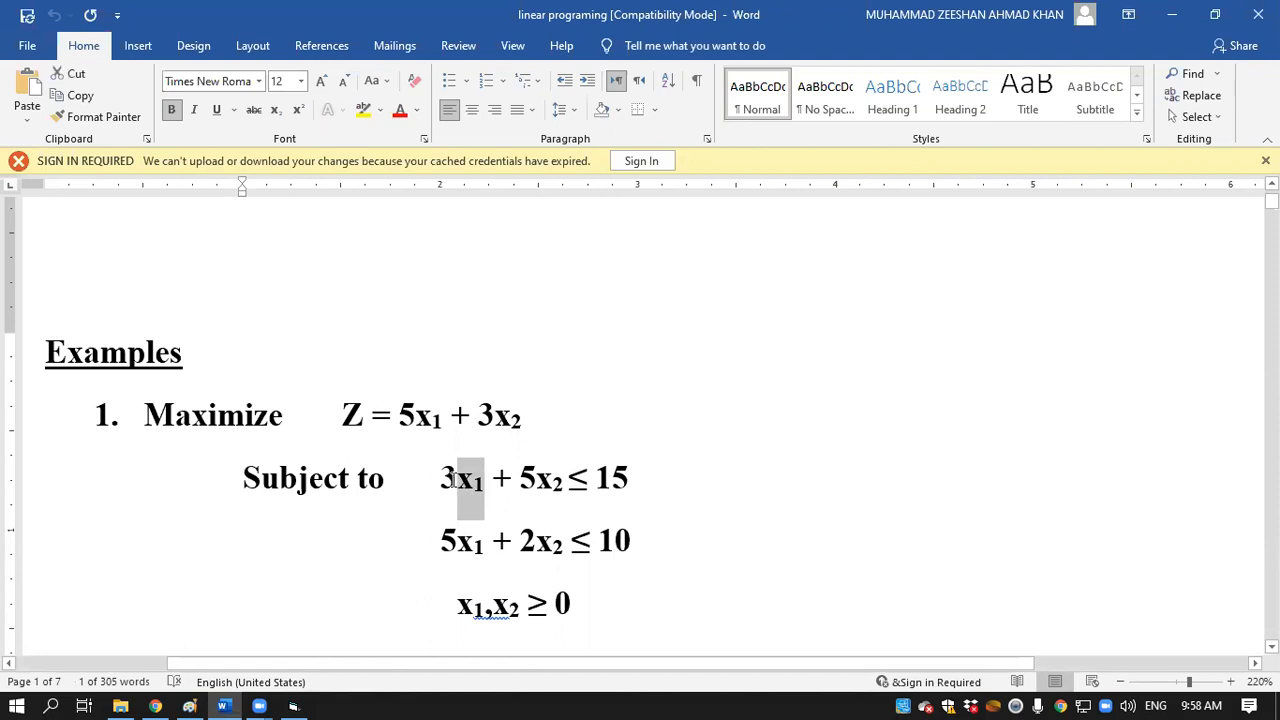
drag(458, 480, 448, 480)
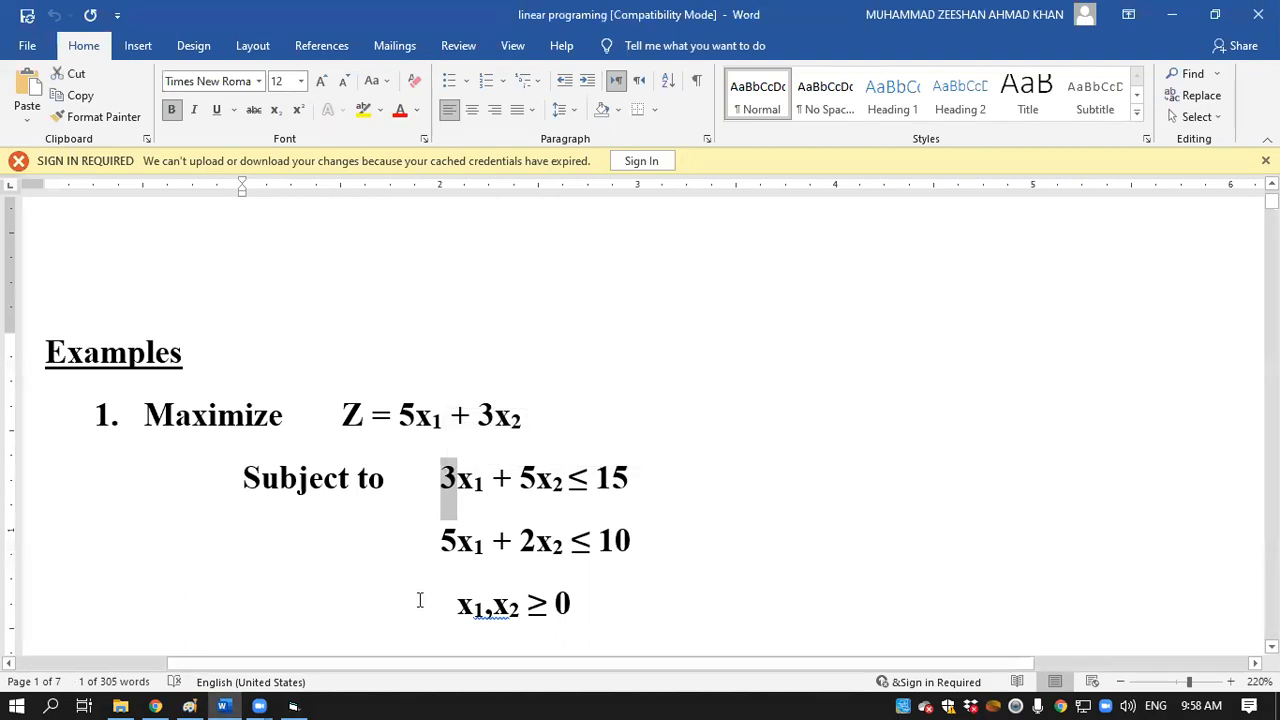
click(293, 706)
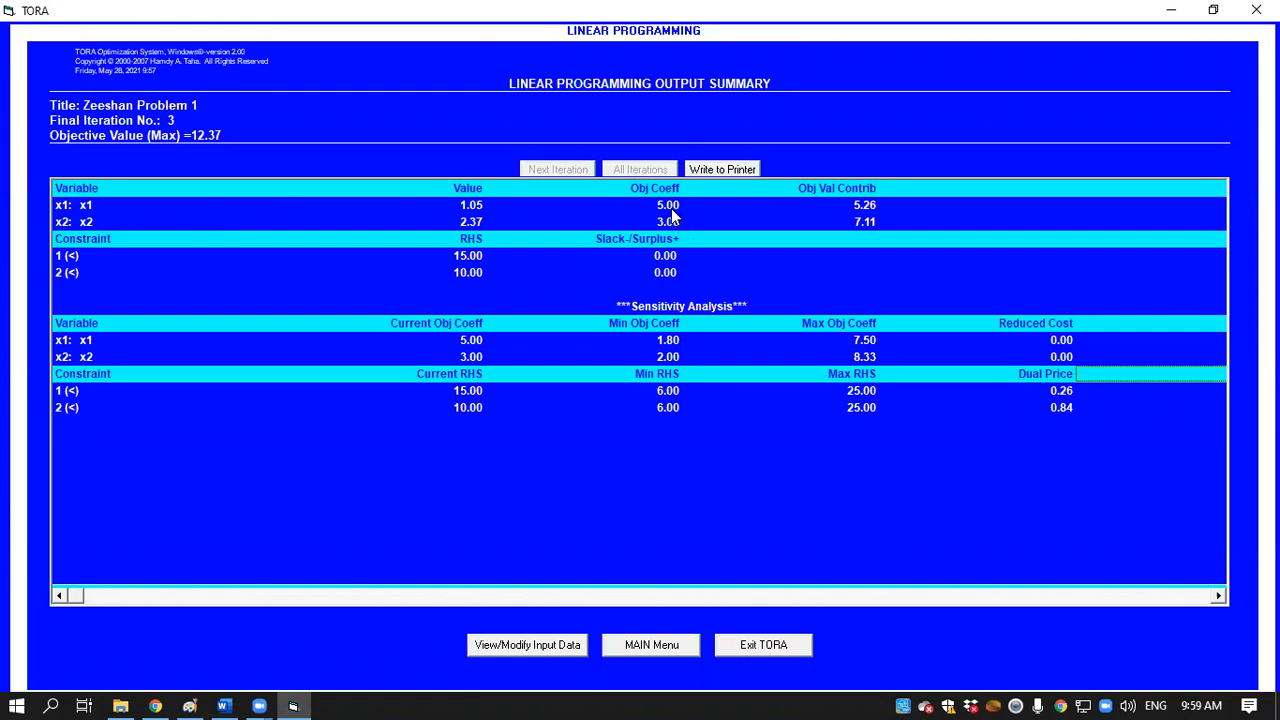
Step: Compare the x1 and x2 coefficients of the objective function in Word with the Obj Coeff values in TORA's output summary
click(224, 706)
click(398, 484)
drag(438, 419, 414, 418)
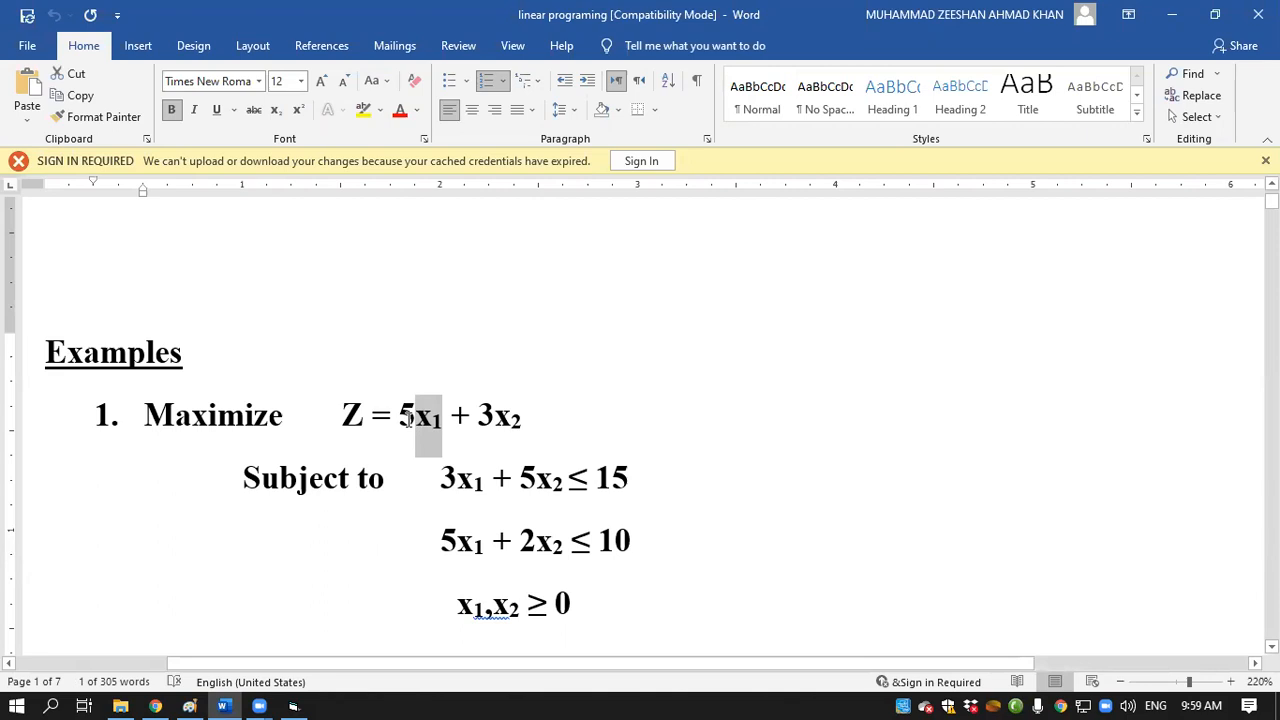
drag(413, 419, 402, 419)
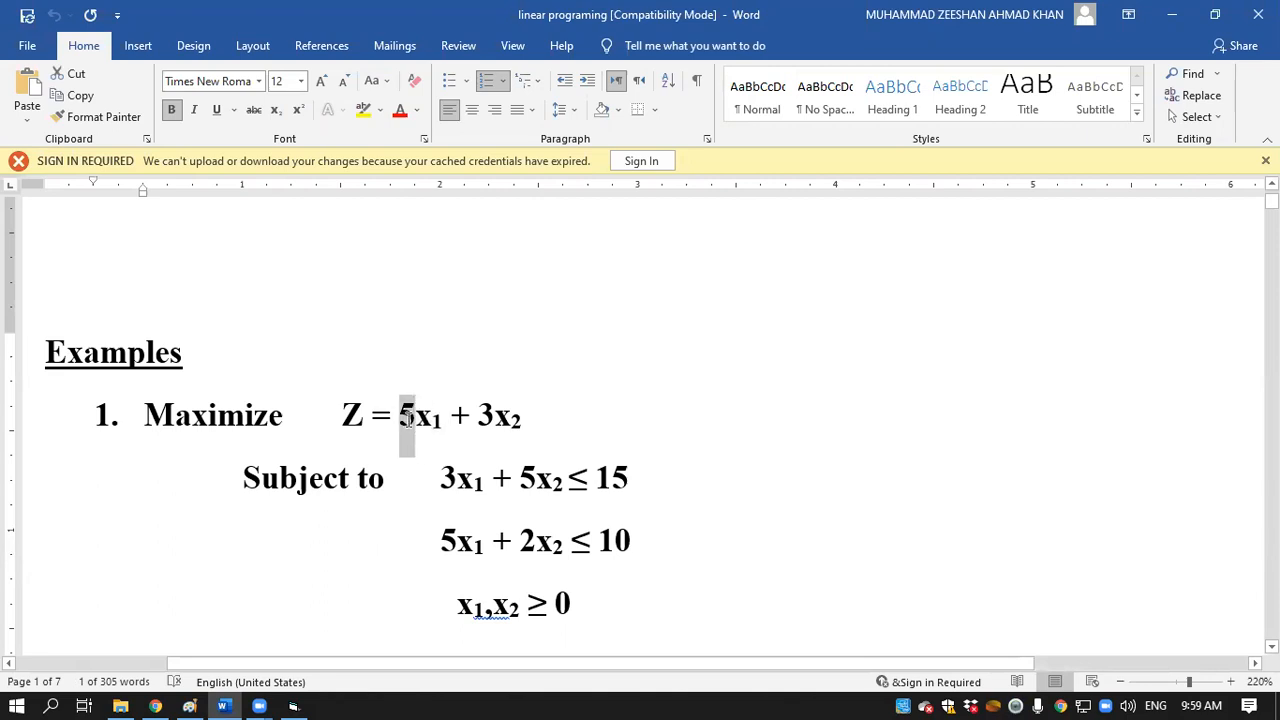
drag(522, 420, 480, 417)
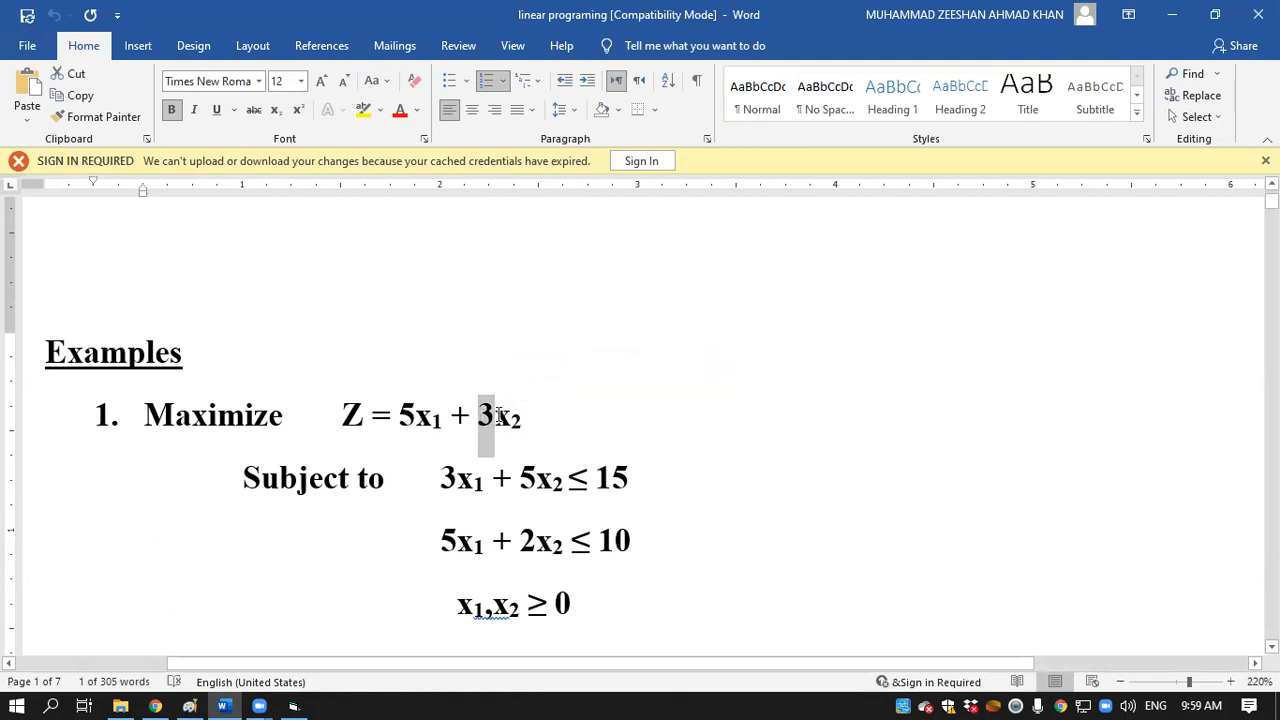
click(293, 703)
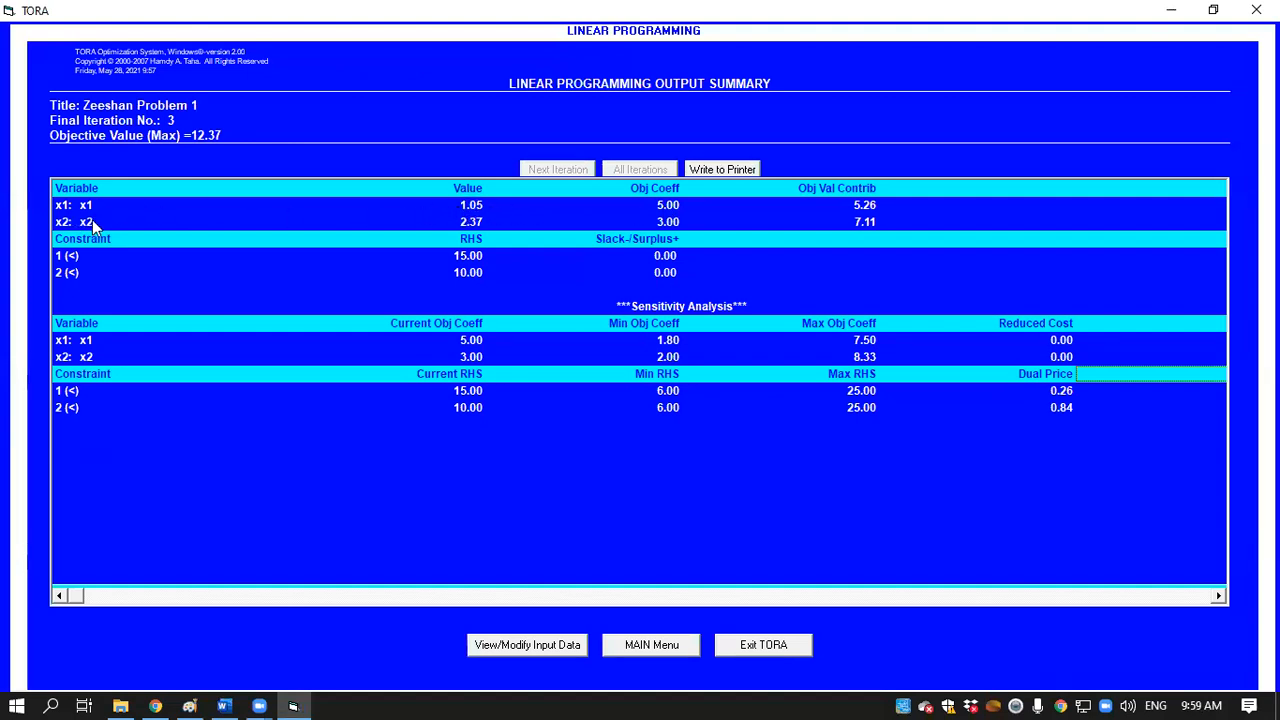
Step: Check the two constraints in the Word example against the constraint rows and objective value in TORA's output summary
click(225, 705)
click(677, 558)
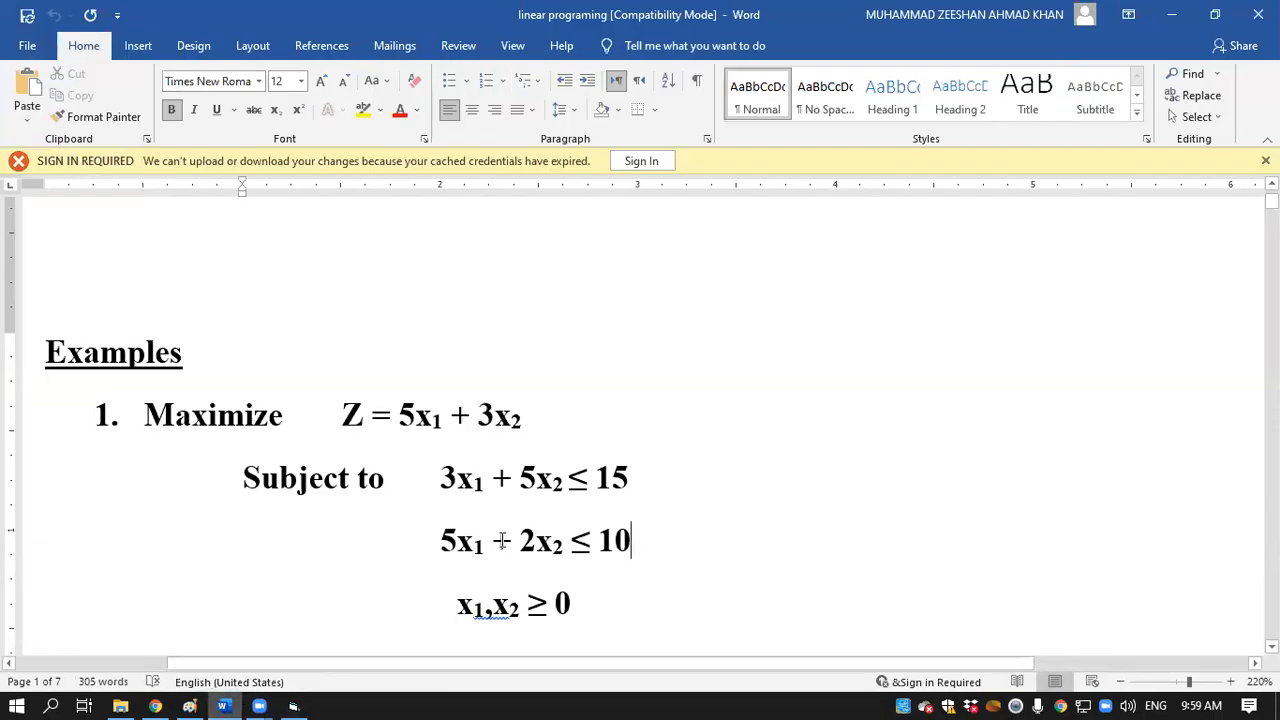
click(293, 705)
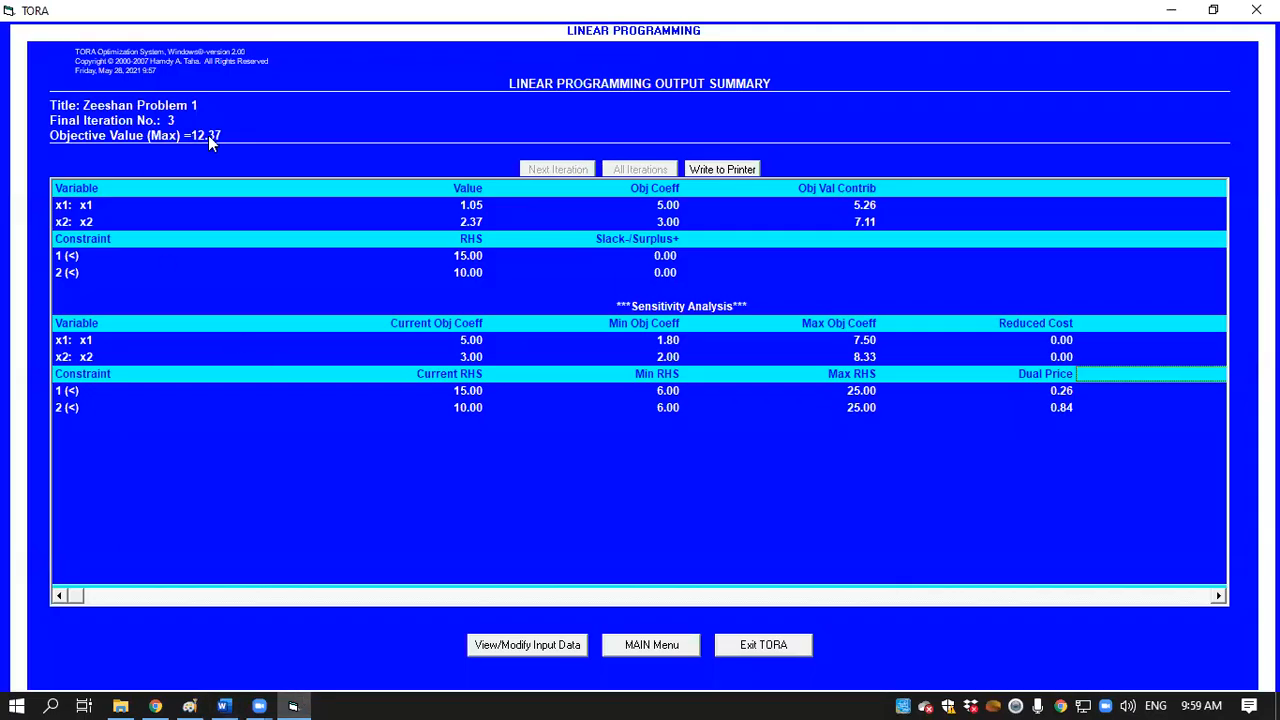